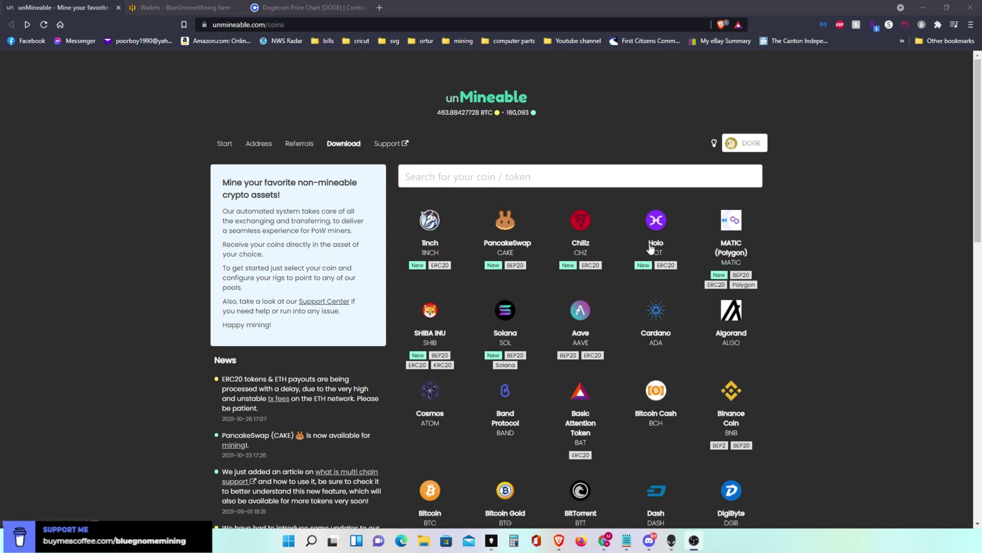
Scroll the unmineable.com/coins list and open the Dogecoin mining page
{"action": "left_click", "coordinate": [978, 181]}
{"action": "left_click_drag", "start_coordinate": [979, 181], "coordinate": [980, 311]}
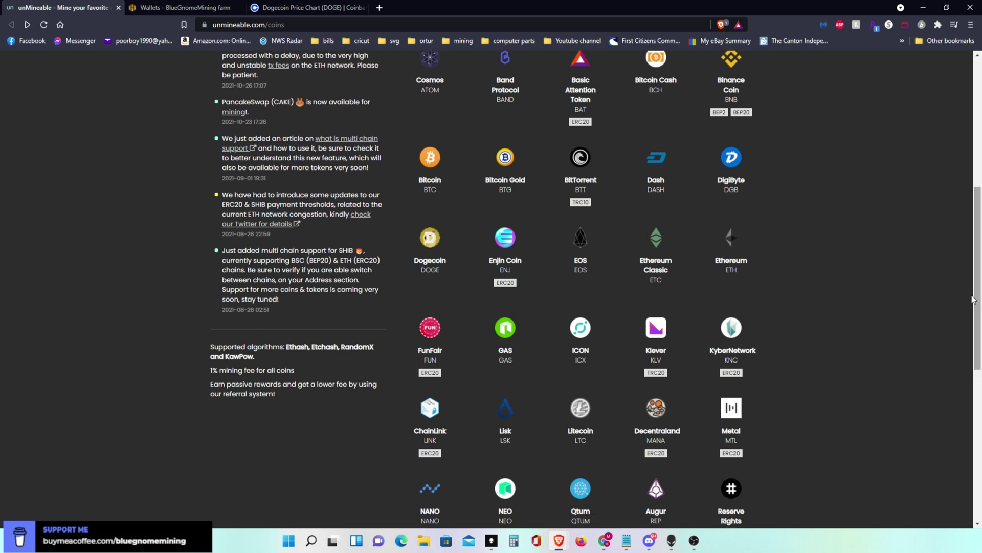
{"action": "left_click", "coordinate": [429, 240]}
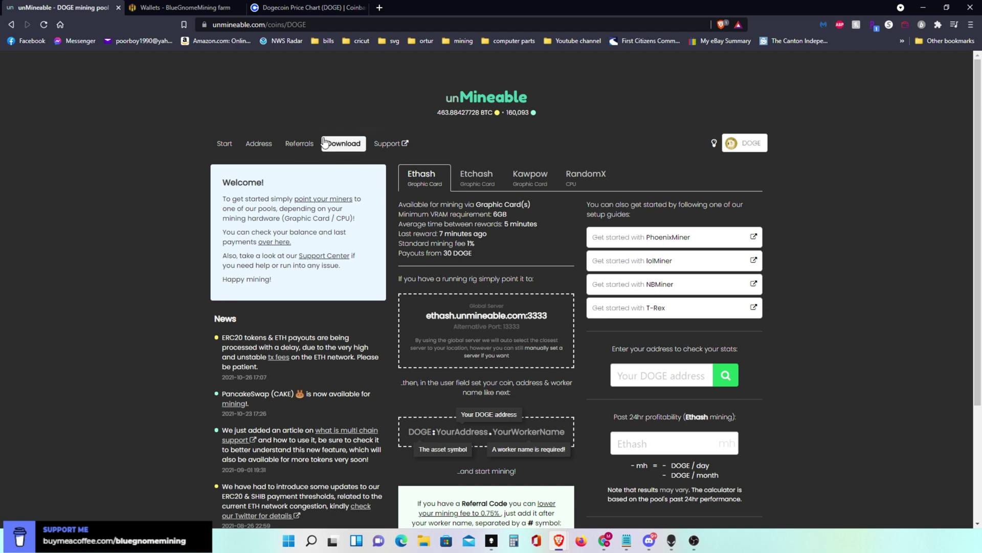
Restart the Add Wallet form on the Hive OS Wallets page and choose DOGE as its coin
{"action": "left_click", "coordinate": [176, 8]}
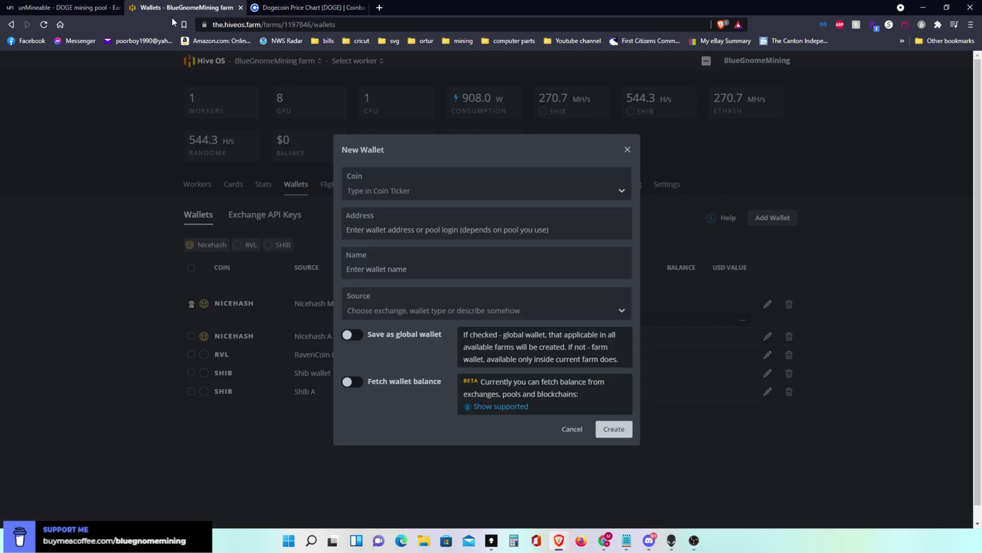
{"action": "left_click", "coordinate": [627, 149]}
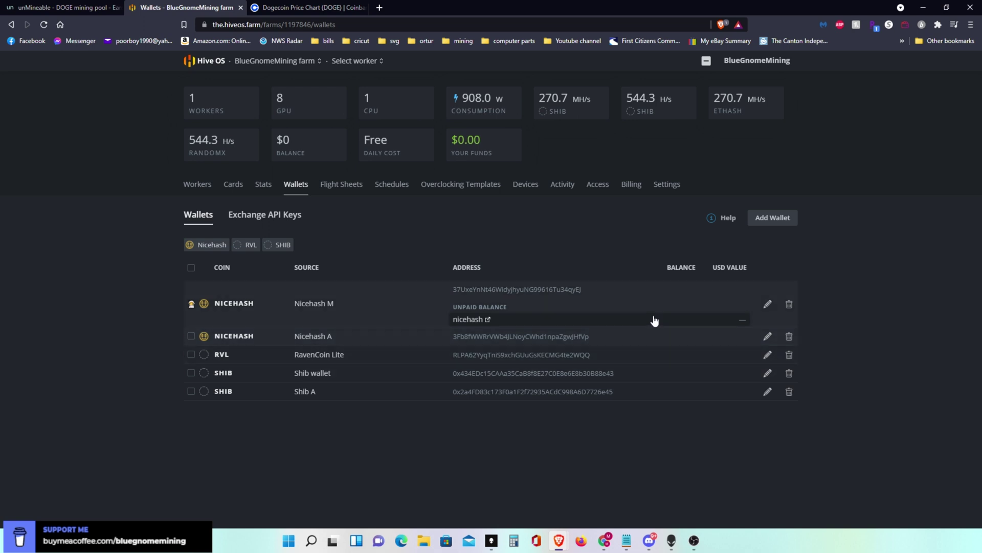
{"action": "left_click", "coordinate": [773, 219]}
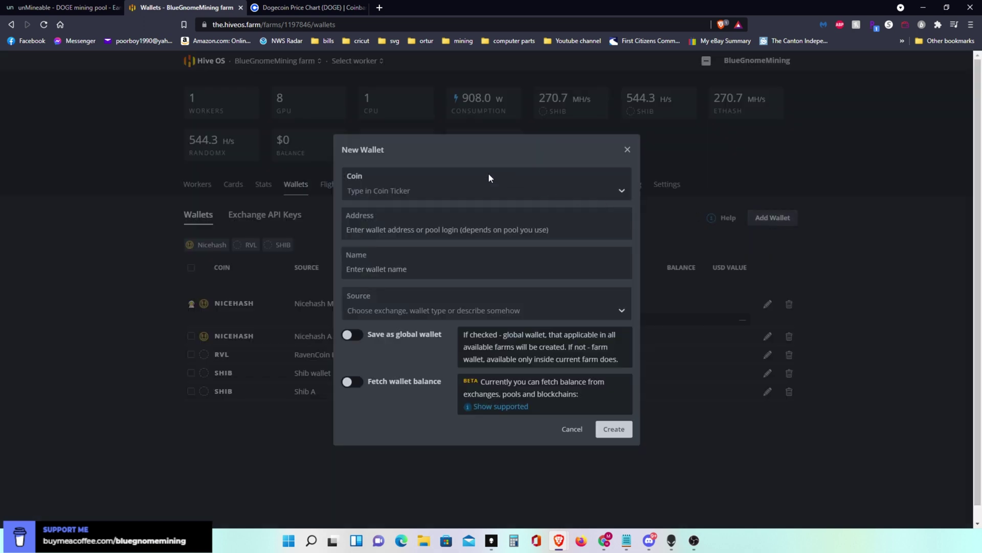
{"action": "left_click", "coordinate": [623, 187]}
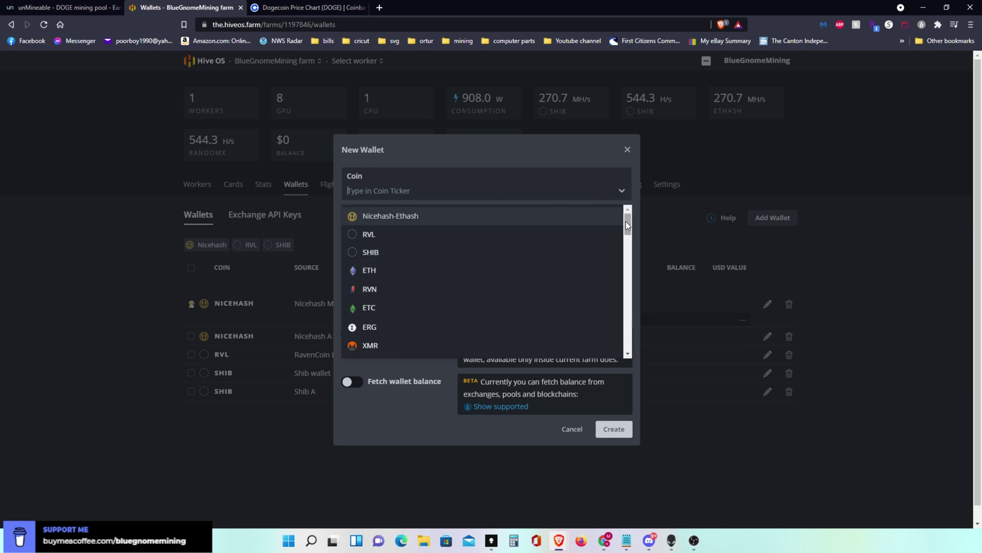
{"action": "left_click_drag", "start_coordinate": [627, 222], "coordinate": [624, 254]}
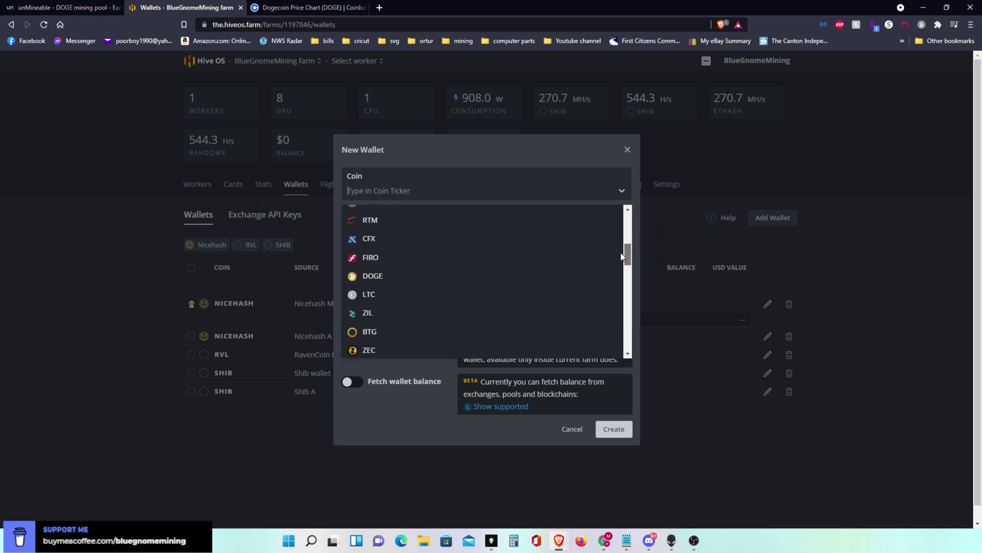
{"action": "left_click", "coordinate": [358, 274]}
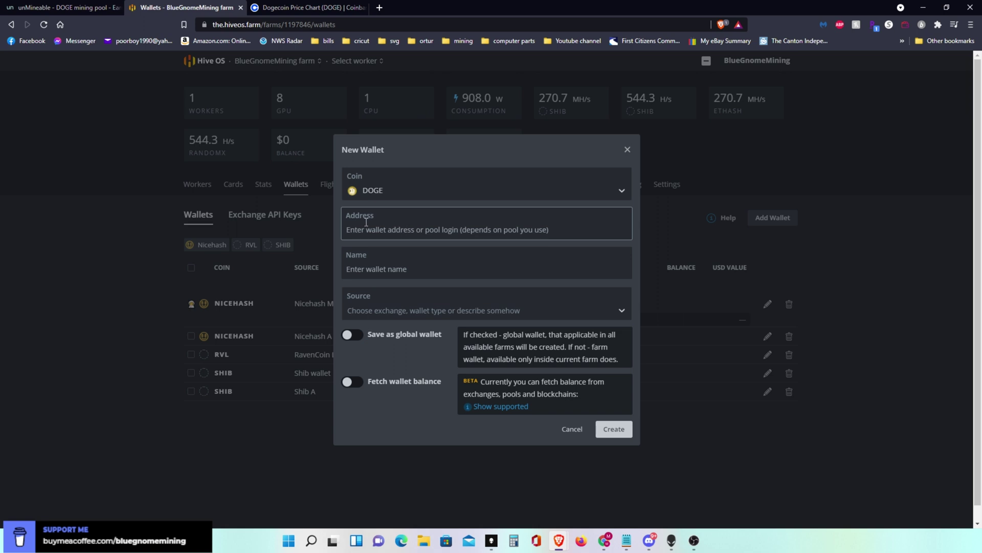
{"action": "left_click", "coordinate": [310, 10]}
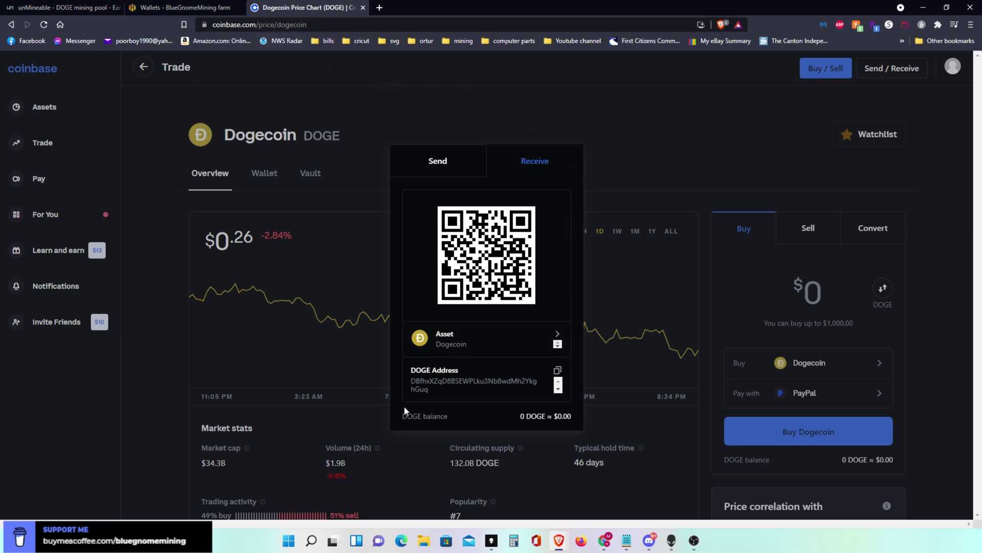
Copy the DOGE receiving address from Coinbase's Receive panel and return to Hive OS
{"action": "left_click_drag", "start_coordinate": [430, 388], "coordinate": [412, 385]}
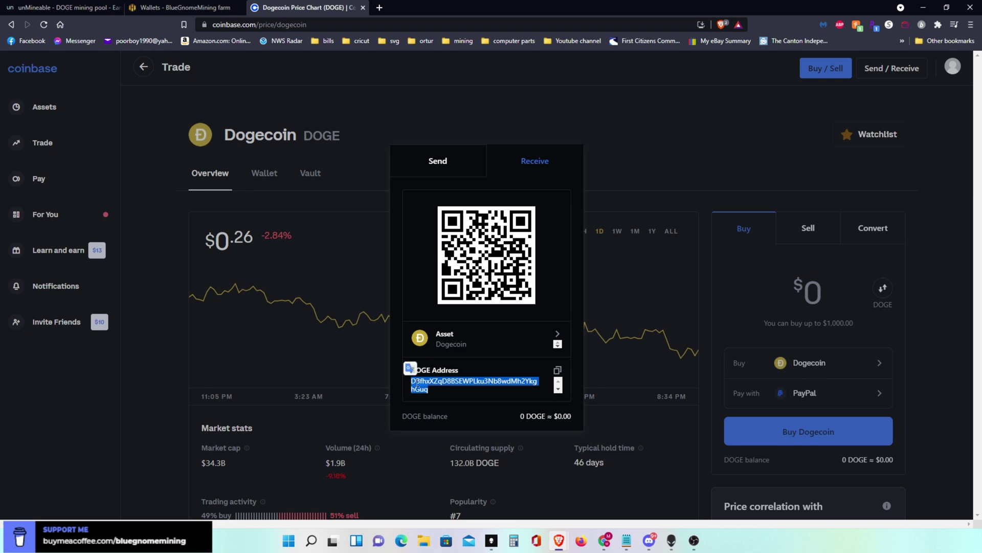
{"action": "right_click", "coordinate": [418, 384]}
{"action": "left_click", "coordinate": [436, 392]}
{"action": "left_click", "coordinate": [183, 7]}
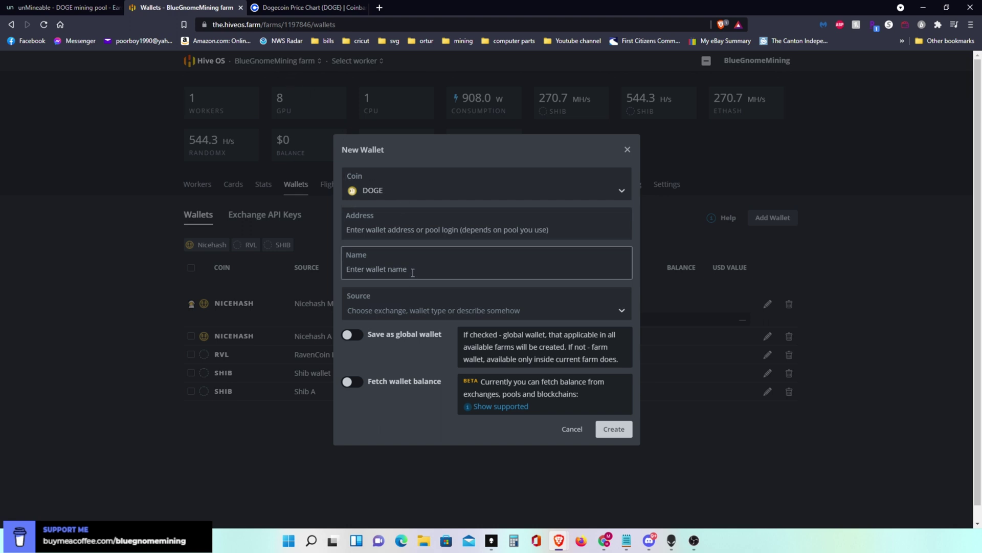
Paste the Coinbase DOGE address, name the wallet 'Doge-un', and create it
{"action": "left_click", "coordinate": [431, 230]}
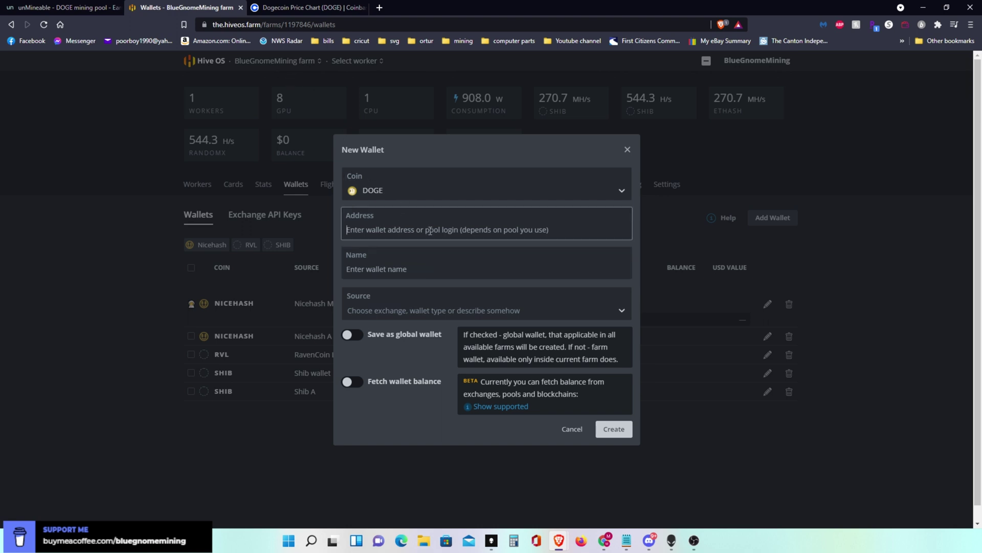
{"action": "right_click", "coordinate": [430, 229]}
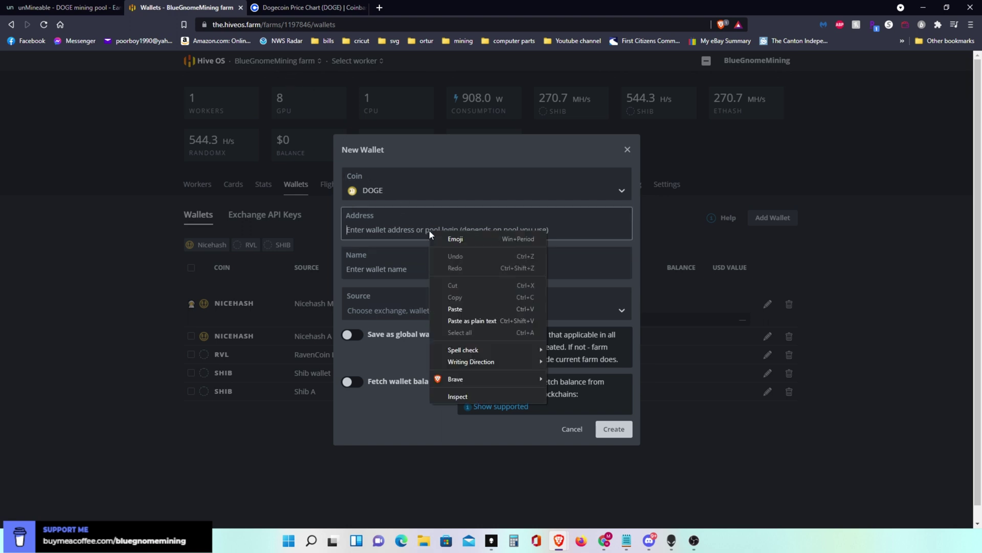
{"action": "left_click", "coordinate": [449, 309]}
{"action": "left_click", "coordinate": [404, 269]}
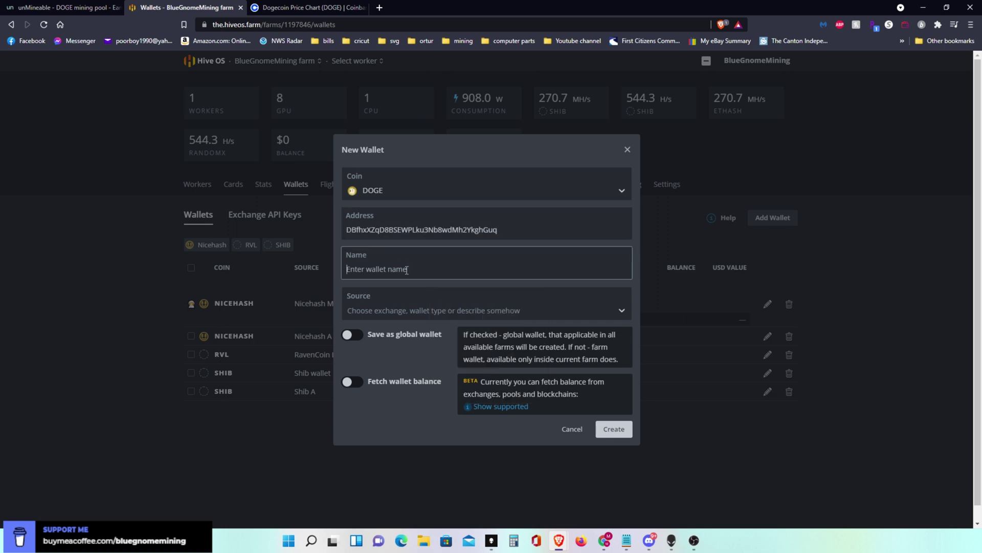
{"action": "type", "text": "Doge-un"}
{"action": "left_click", "coordinate": [612, 432]}
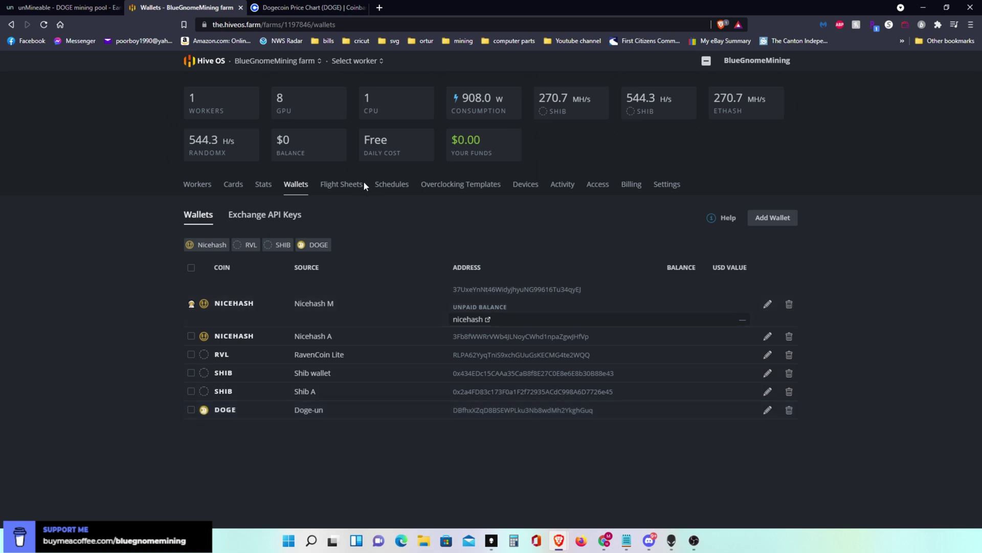
Inspect the Gnomeo worker's miners and GPUs, then go to the Flight Sheets page
{"action": "left_click", "coordinate": [333, 186]}
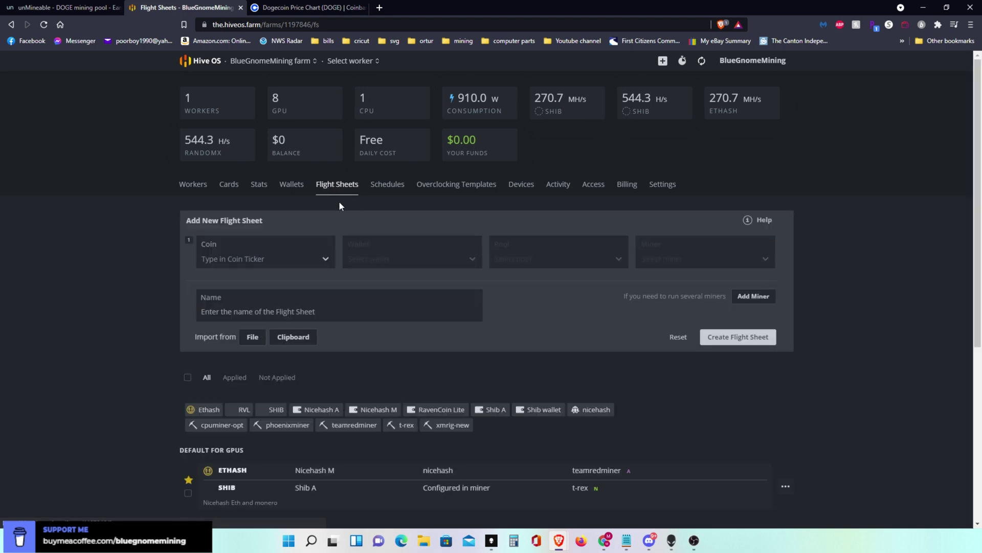
{"action": "left_click", "coordinate": [192, 187]}
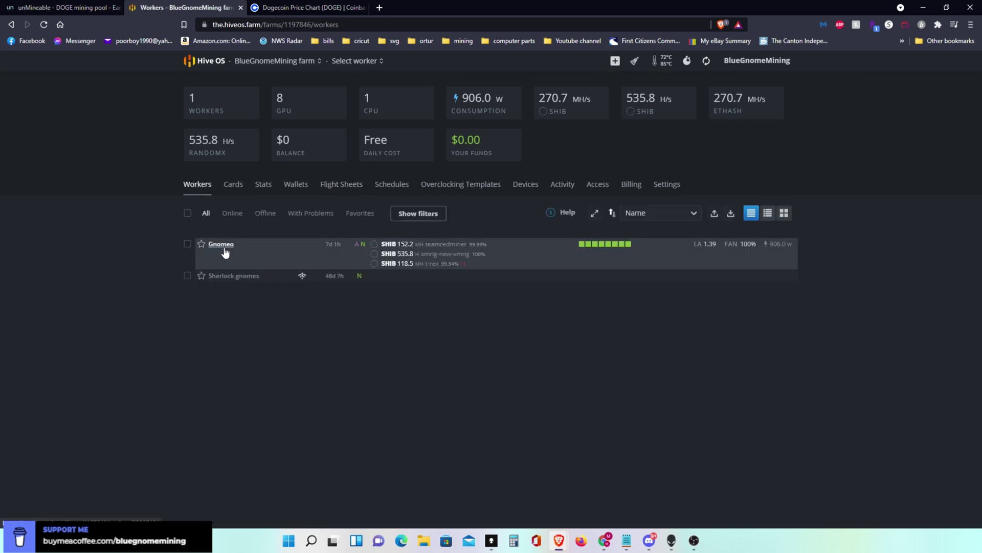
{"action": "left_click", "coordinate": [223, 248]}
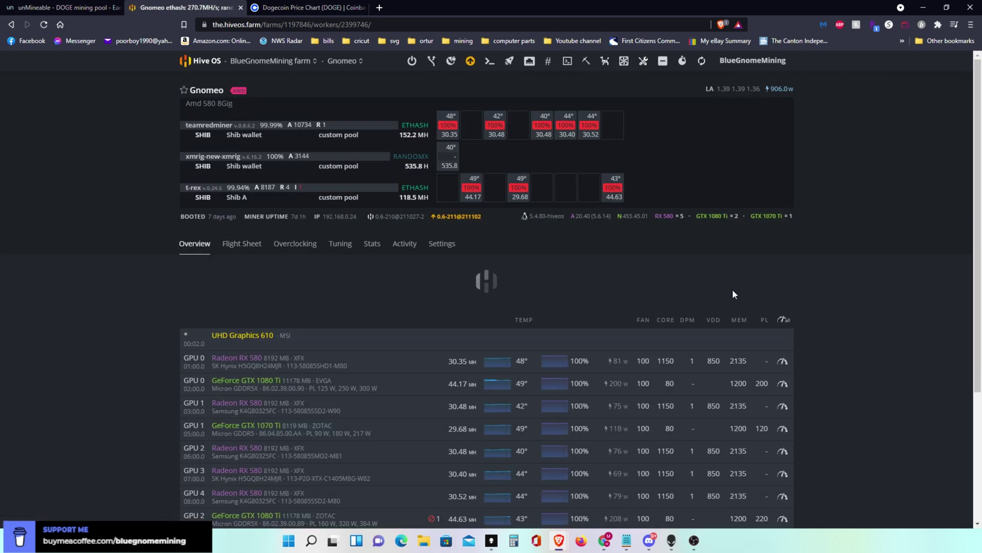
{"action": "left_click_drag", "start_coordinate": [977, 173], "coordinate": [977, 233]}
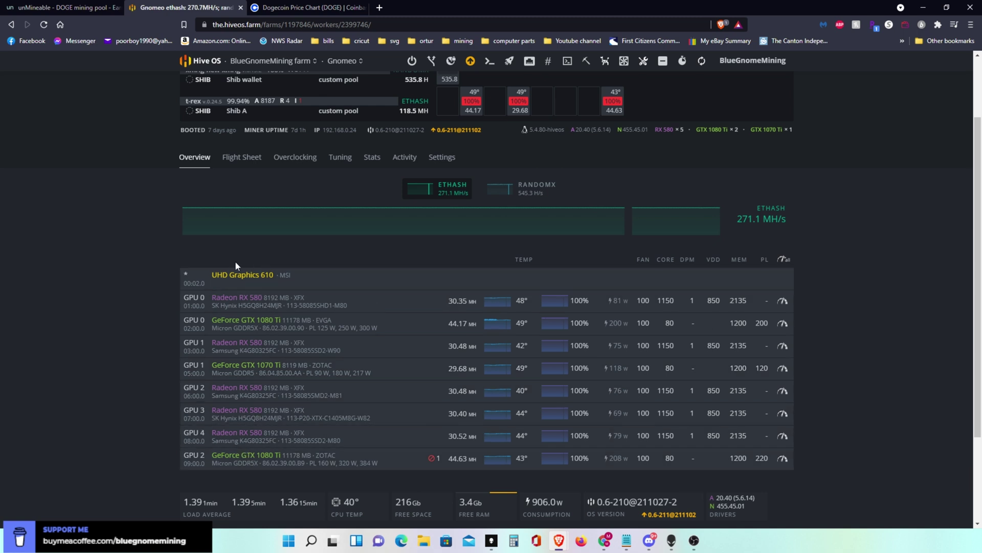
{"action": "left_click", "coordinate": [280, 62]}
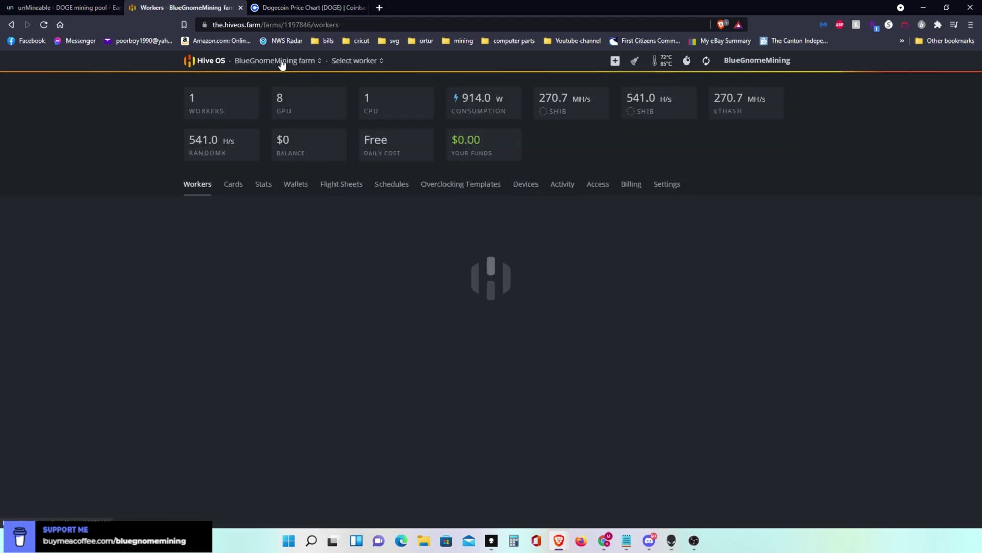
{"action": "left_click", "coordinate": [349, 185]}
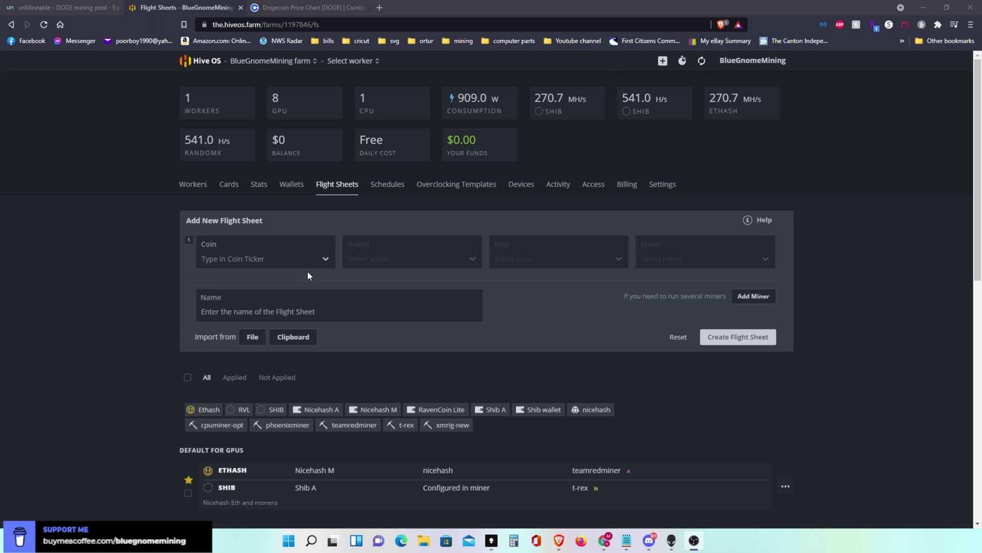
Set flight sheet row 1 to coin DOGE, wallet Doge-un, pool 'Configure in miner'
{"action": "left_click", "coordinate": [318, 261]}
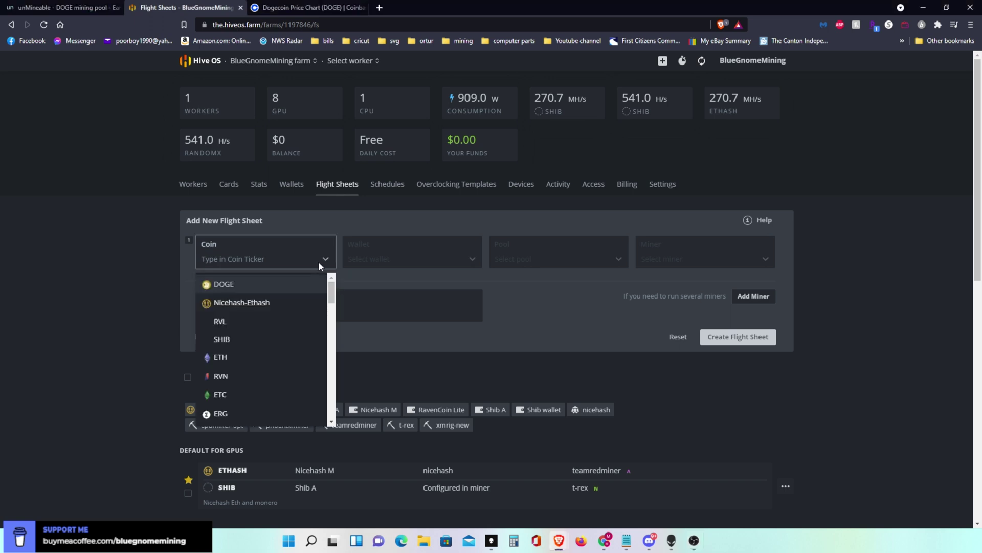
{"action": "left_click", "coordinate": [232, 282]}
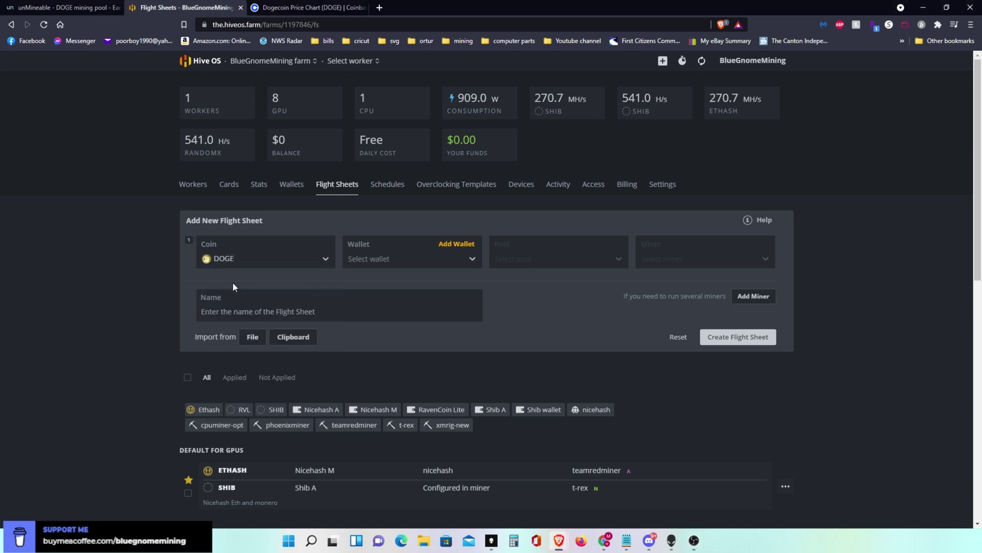
{"action": "left_click", "coordinate": [461, 262]}
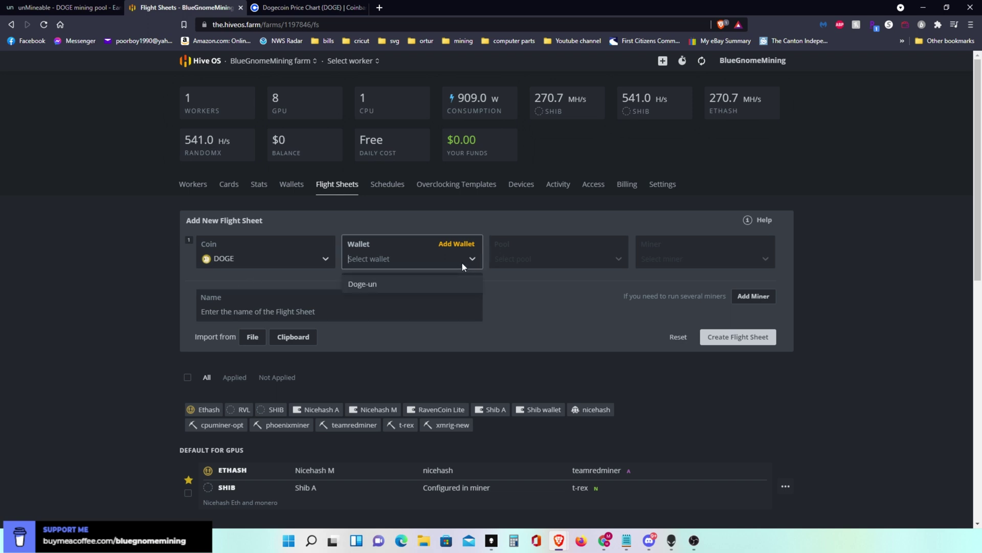
{"action": "left_click", "coordinate": [371, 285]}
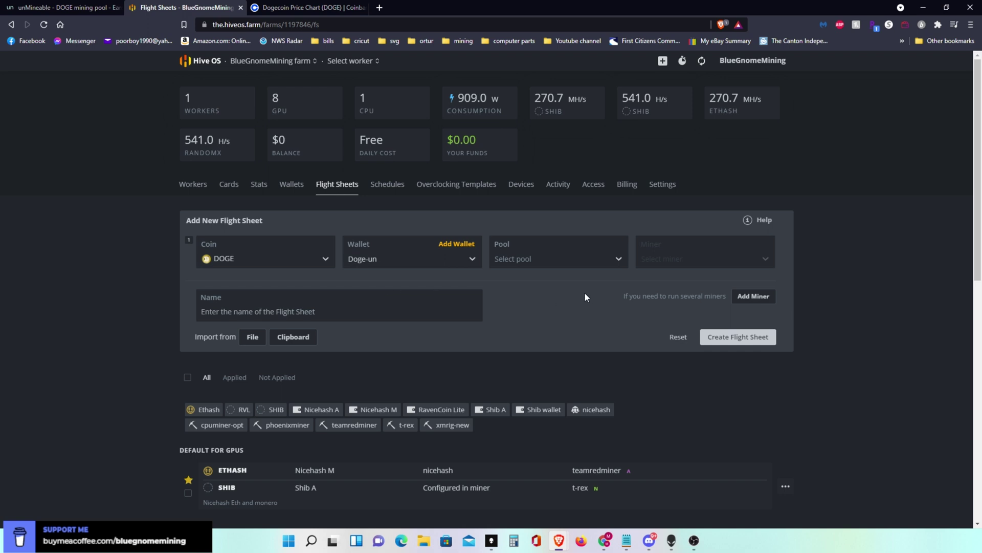
{"action": "left_click", "coordinate": [611, 265]}
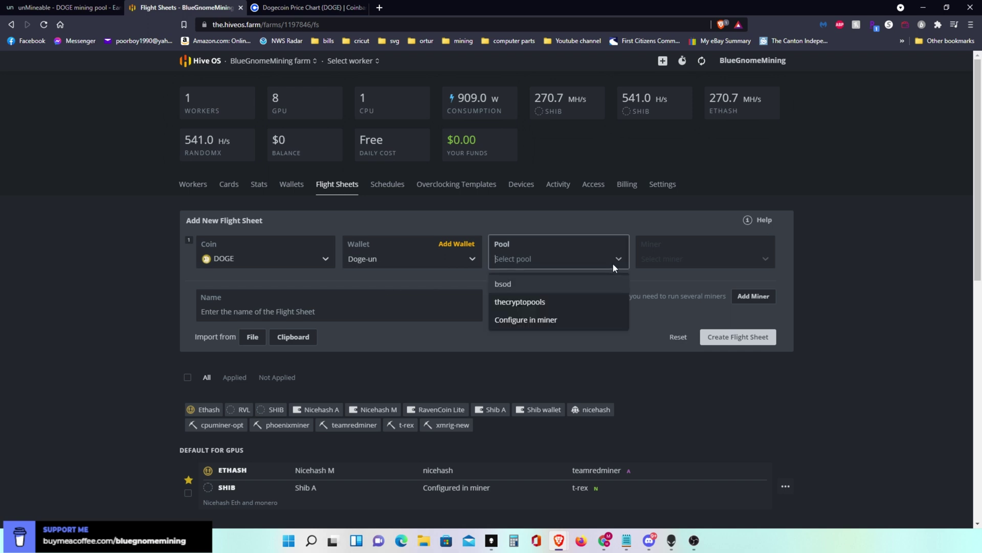
{"action": "left_click", "coordinate": [544, 319]}
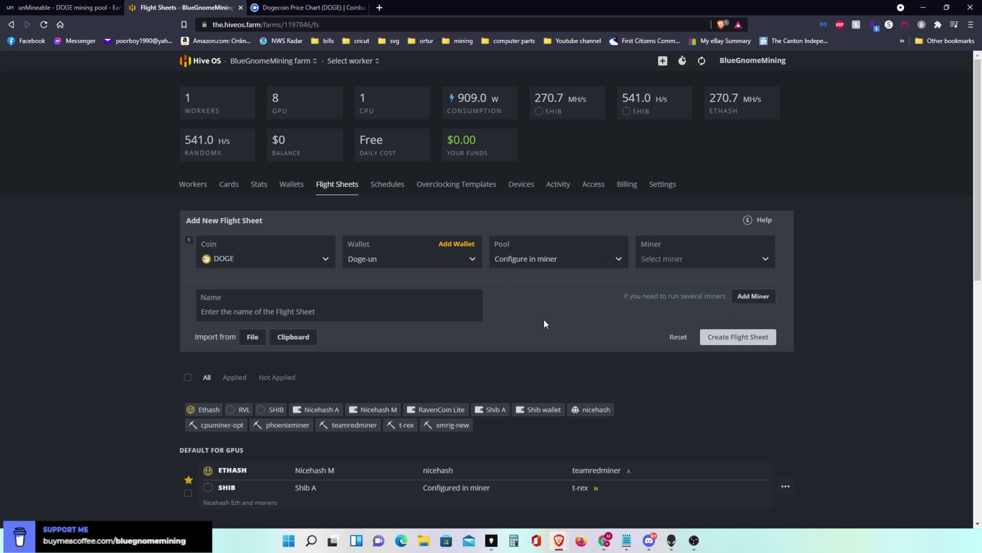
Select TeamRedMiner as row 1's miner and add a second miner row
{"action": "left_click", "coordinate": [754, 260]}
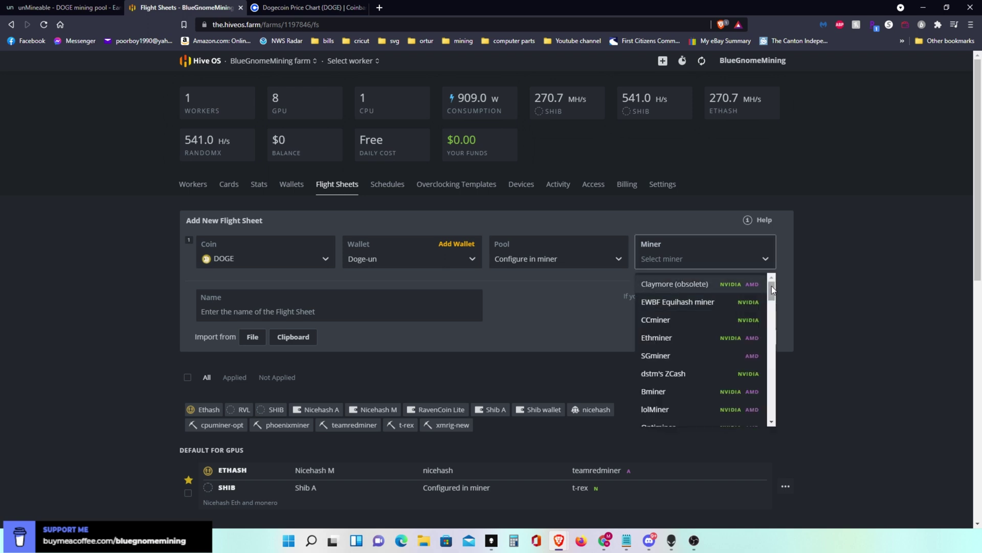
{"action": "left_click_drag", "start_coordinate": [772, 286], "coordinate": [769, 311]}
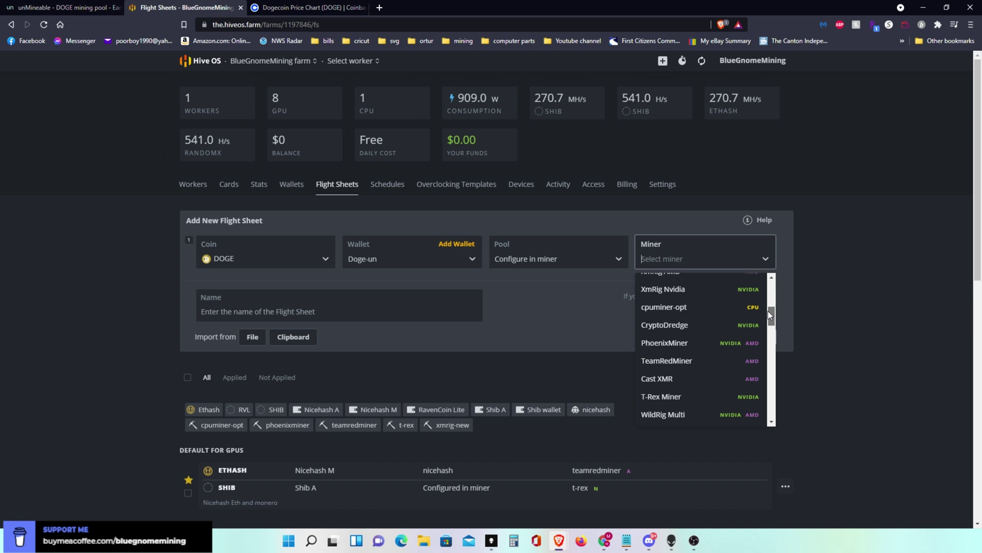
{"action": "left_click", "coordinate": [666, 361]}
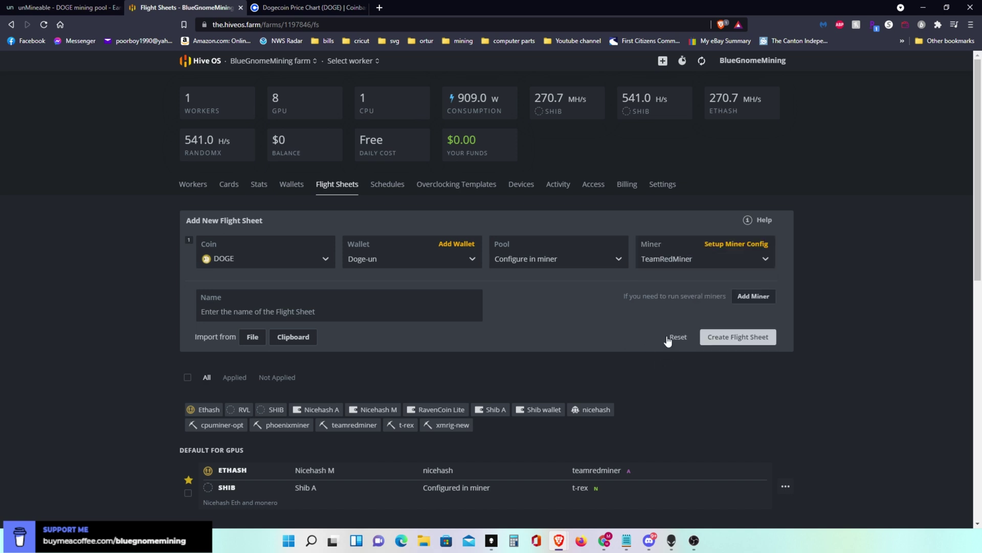
{"action": "left_click", "coordinate": [753, 296]}
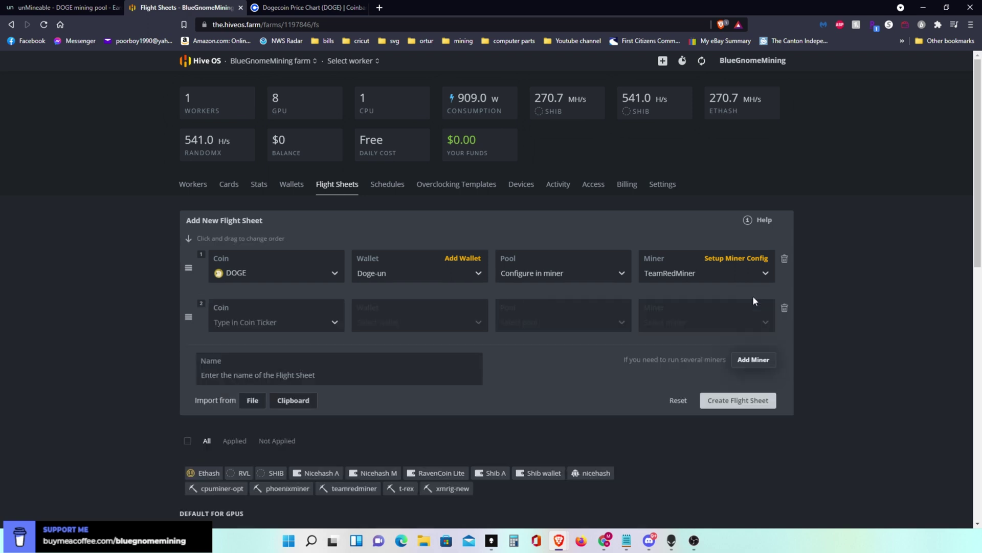
Set row 2 to DOGE, Doge-un wallet, 'Configure in miner' pool, and T-Rex Miner
{"action": "left_click", "coordinate": [327, 322]}
{"action": "left_click", "coordinate": [303, 345]}
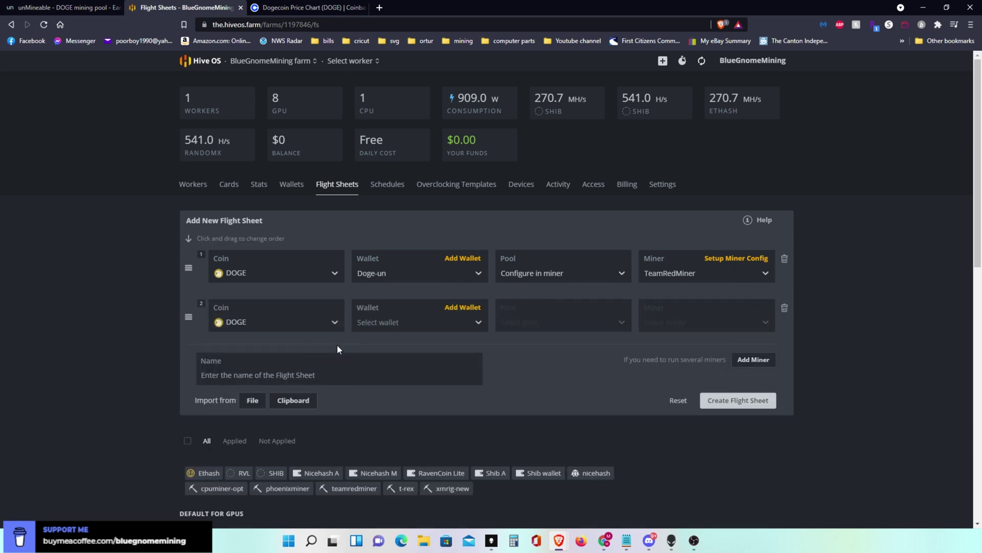
{"action": "left_click", "coordinate": [467, 323]}
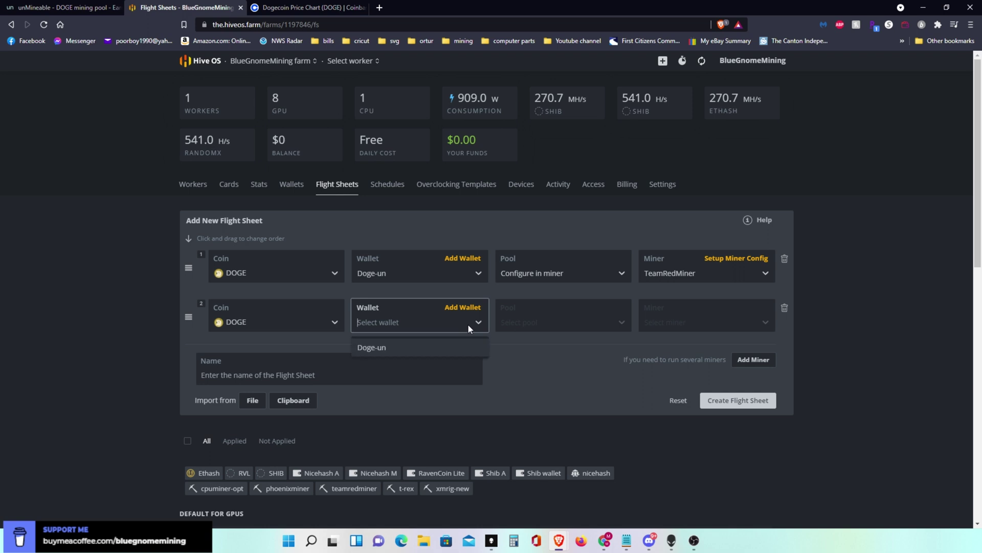
{"action": "left_click", "coordinate": [449, 350]}
{"action": "left_click", "coordinate": [613, 324]}
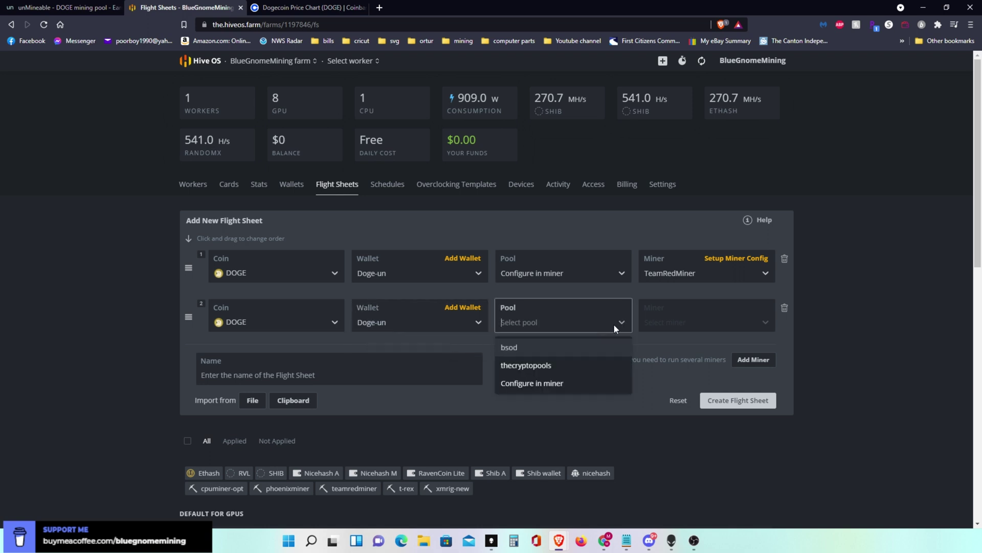
{"action": "left_click", "coordinate": [586, 384]}
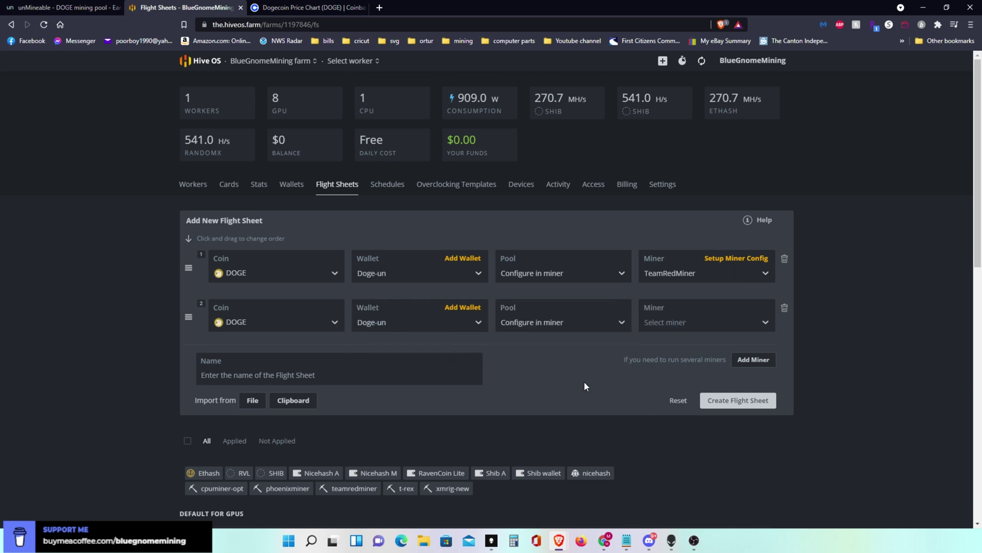
{"action": "left_click", "coordinate": [765, 321]}
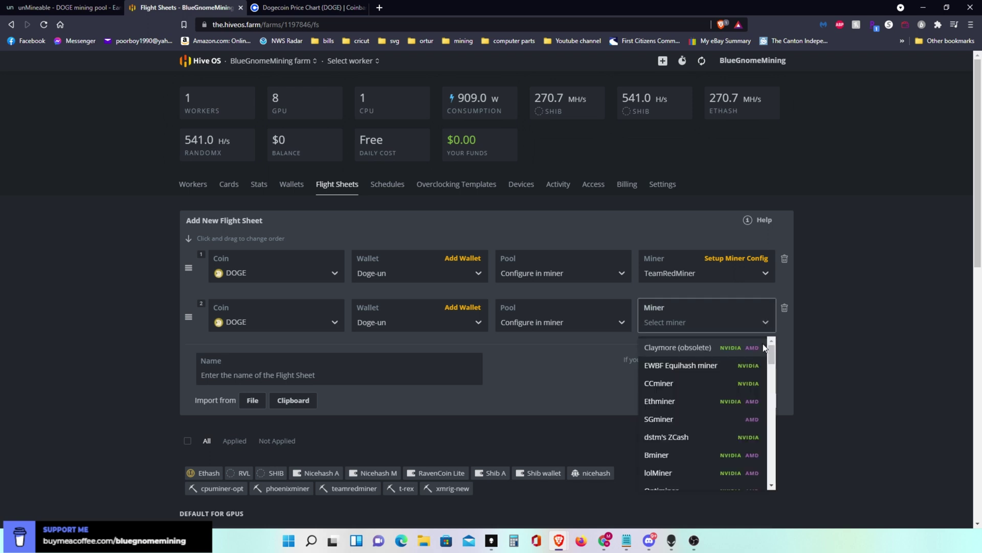
{"action": "left_click_drag", "start_coordinate": [769, 353], "coordinate": [775, 380]}
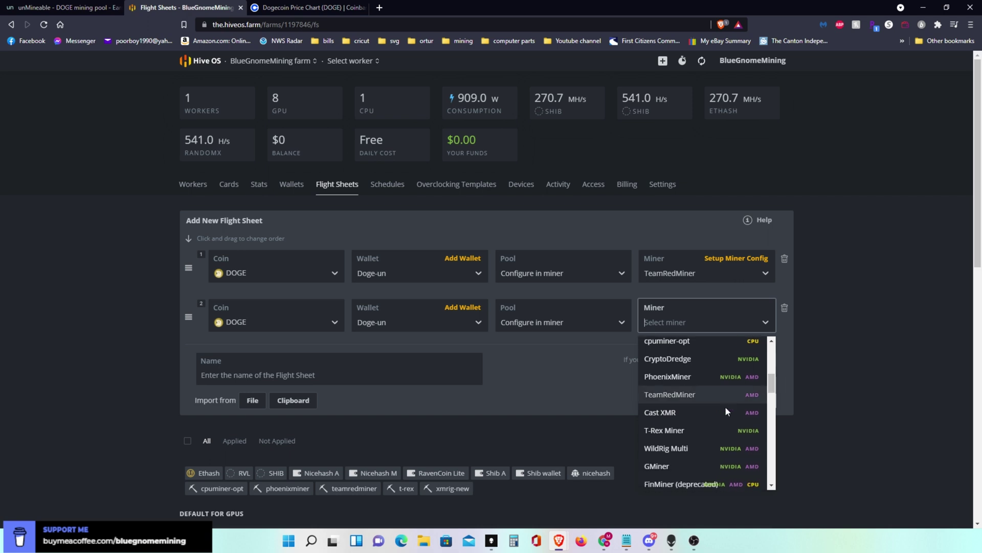
{"action": "left_click", "coordinate": [694, 430]}
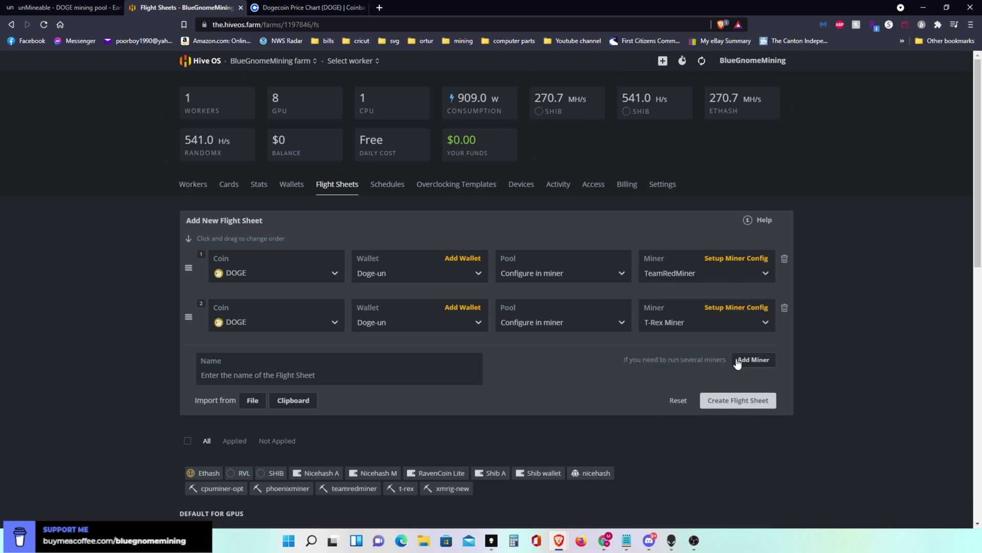
Add a third row with coin DOGE, wallet Doge-un and pool 'Configure in miner'
{"action": "left_click", "coordinate": [753, 359]}
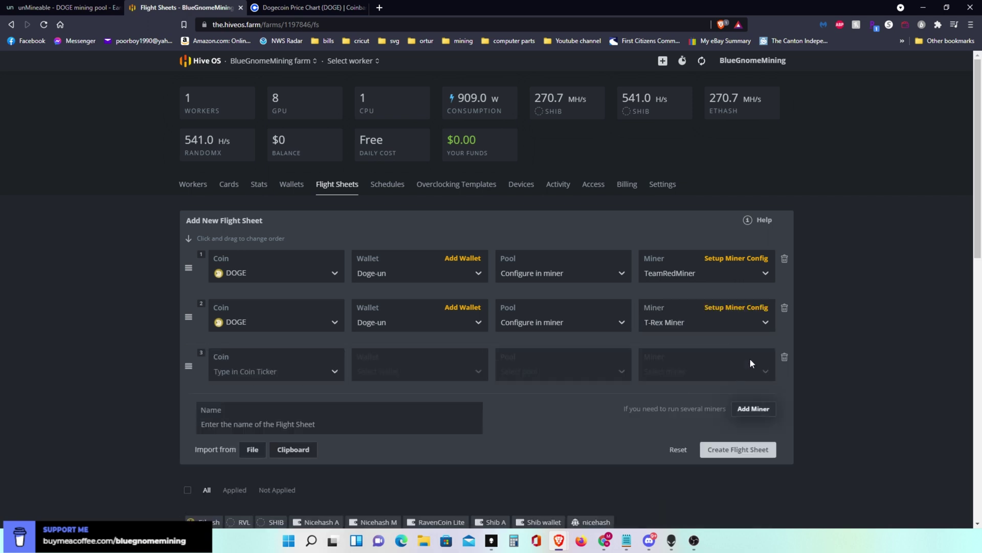
{"action": "left_click", "coordinate": [336, 366]}
{"action": "left_click", "coordinate": [318, 380]}
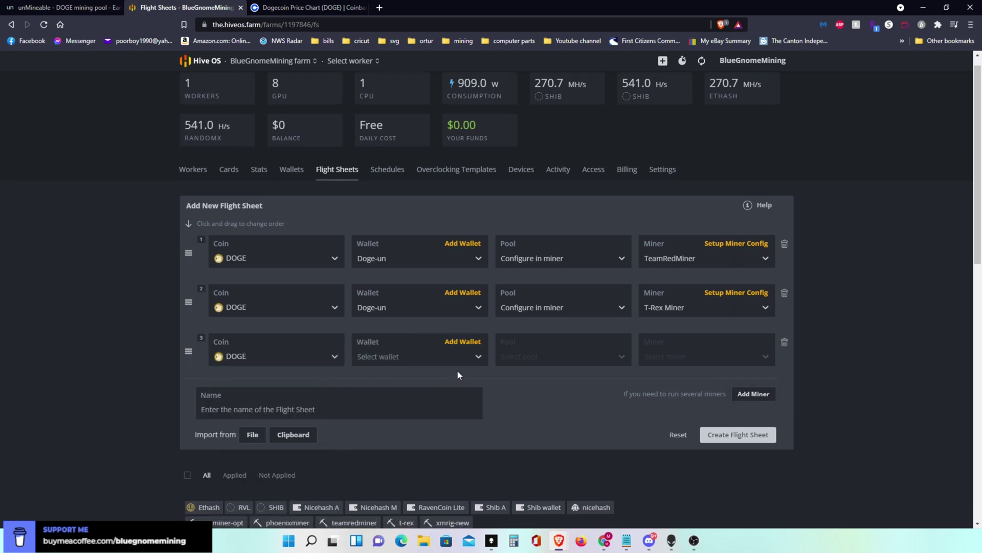
{"action": "left_click", "coordinate": [480, 355]}
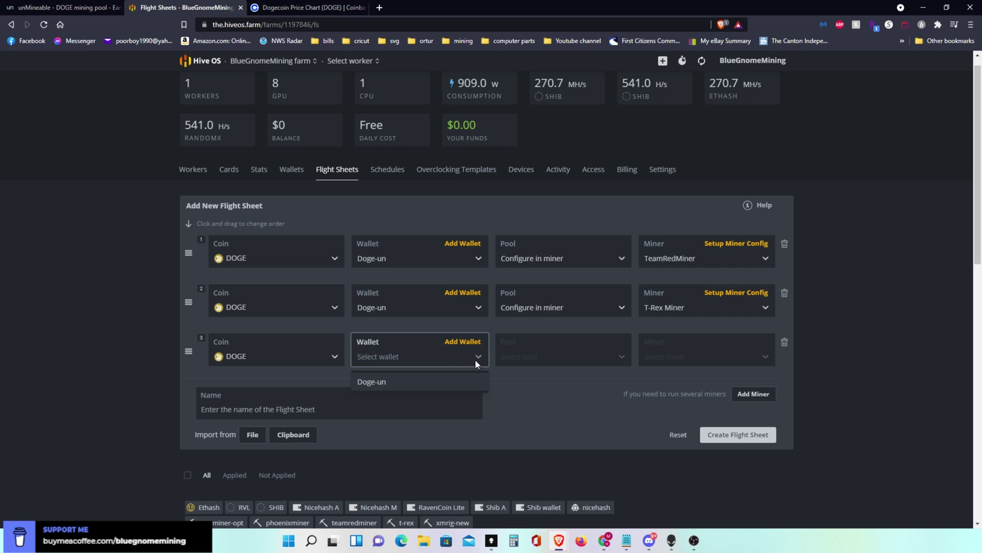
{"action": "left_click", "coordinate": [466, 380]}
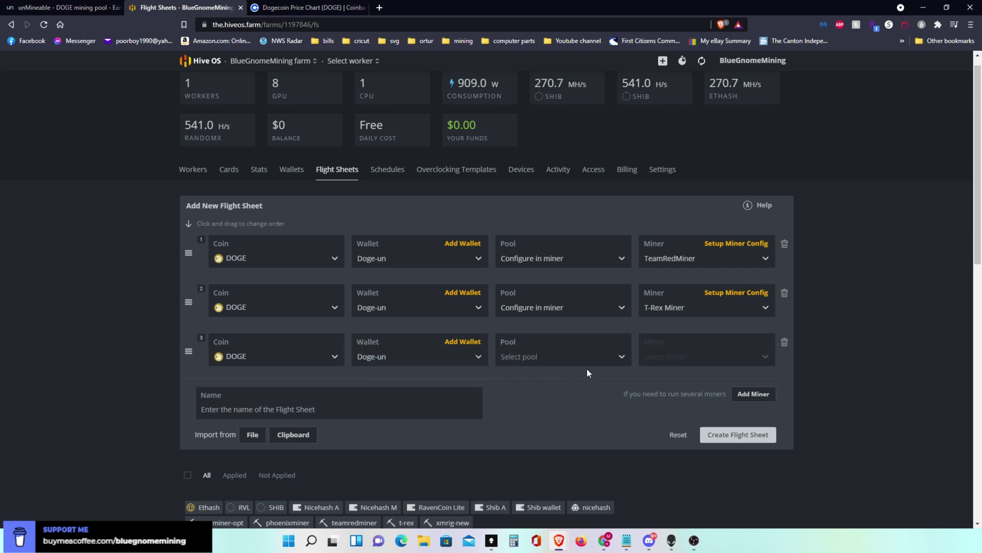
{"action": "left_click", "coordinate": [628, 349]}
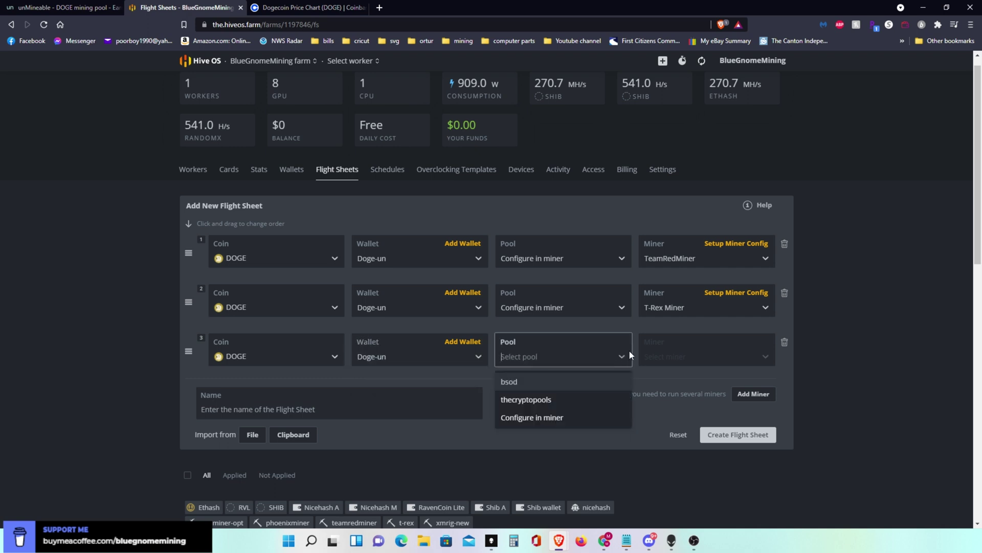
{"action": "left_click", "coordinate": [569, 416]}
Choose XMRig (new) as row 3's miner and open TeamRedMiner's configuration
{"action": "left_click", "coordinate": [763, 360]}
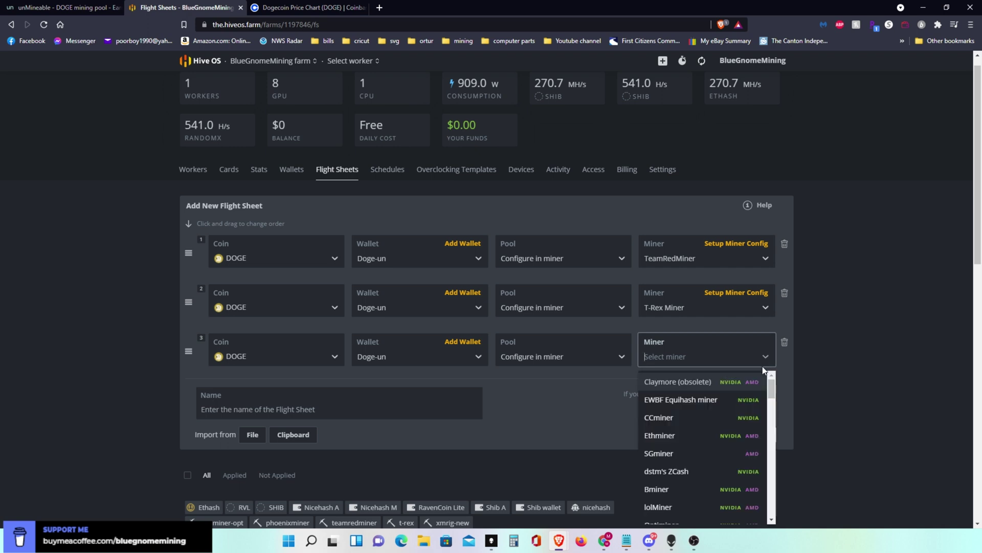
{"action": "left_click_drag", "start_coordinate": [770, 386], "coordinate": [775, 483]}
{"action": "left_click", "coordinate": [710, 457]}
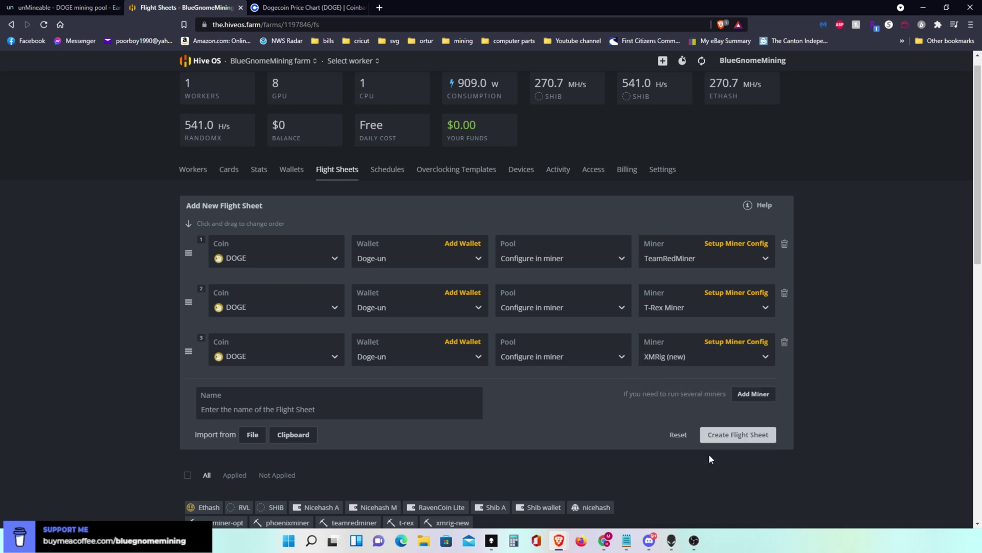
{"action": "left_click", "coordinate": [741, 244]}
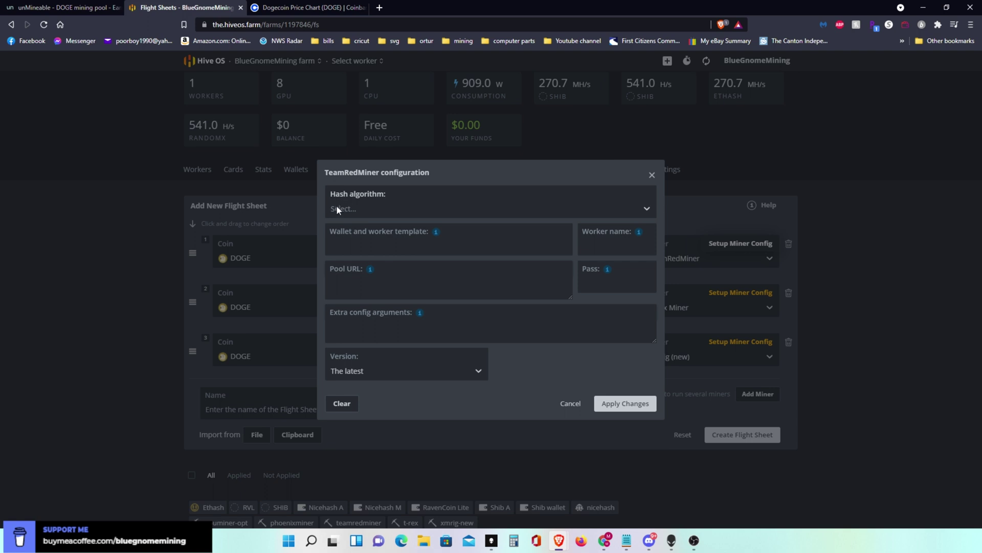
Set TeamRedMiner's hash algorithm to ethash in its miner configuration
{"action": "left_click", "coordinate": [649, 207]}
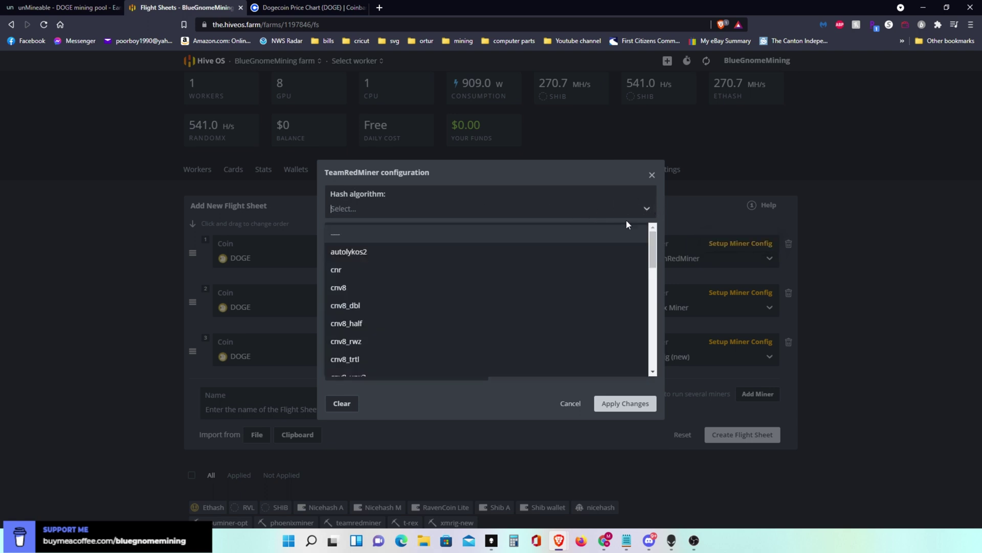
{"action": "left_click", "coordinate": [658, 235]}
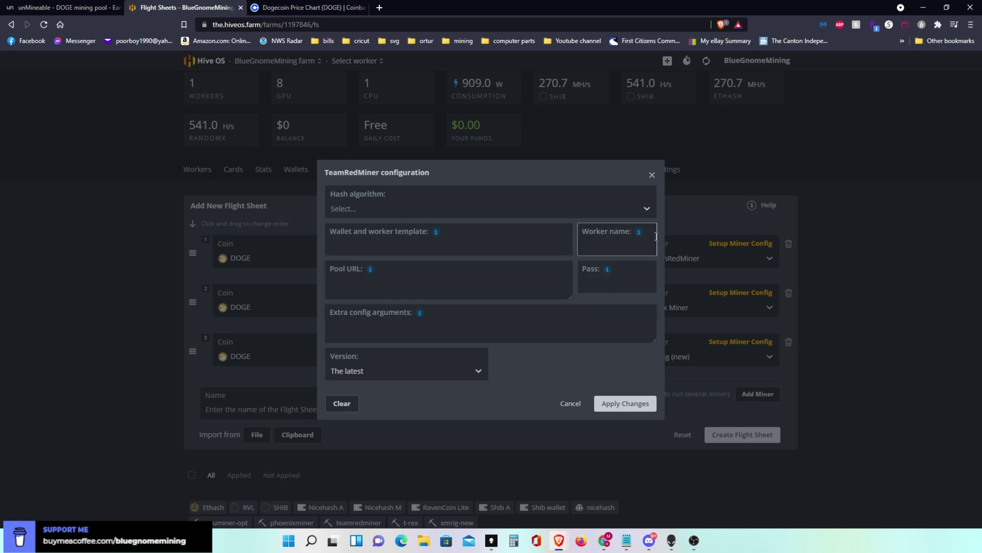
{"action": "left_click", "coordinate": [649, 206]}
{"action": "left_click_drag", "start_coordinate": [653, 240], "coordinate": [648, 293]}
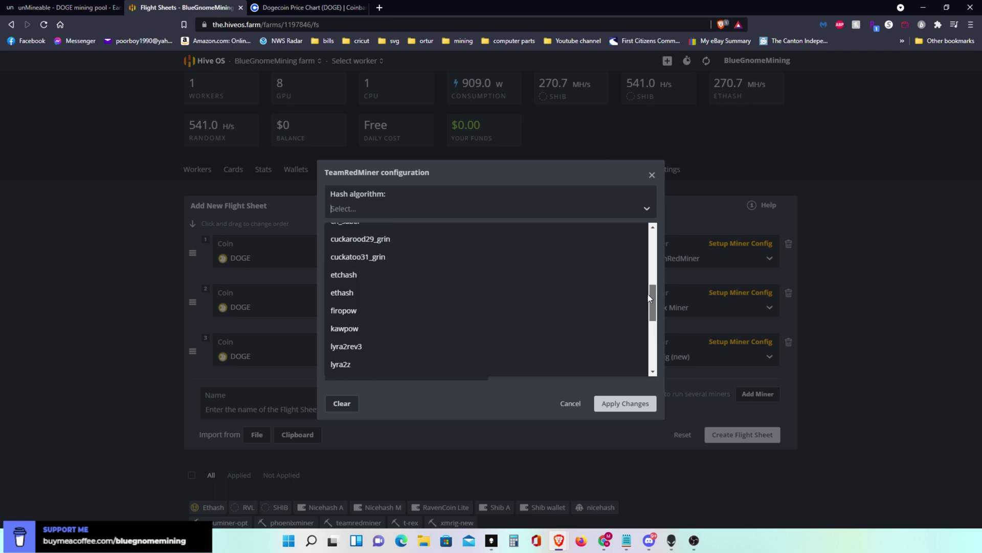
{"action": "left_click", "coordinate": [336, 291]}
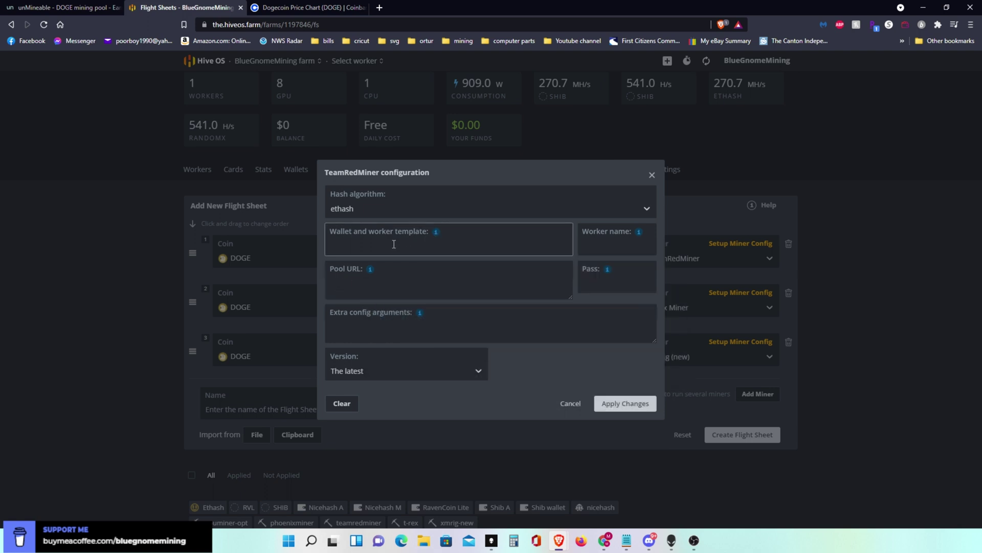
{"action": "left_click", "coordinate": [46, 7]}
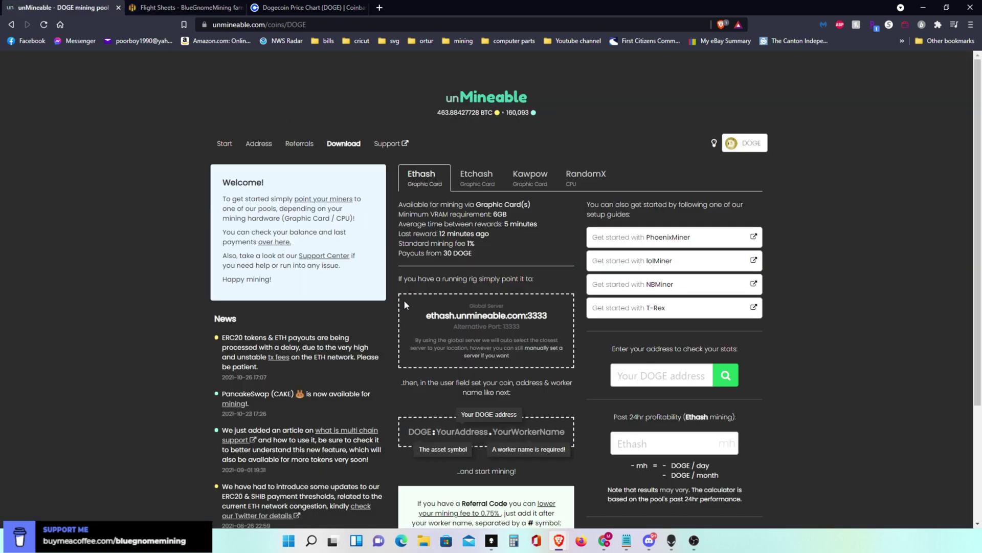
Copy unMineable's US East pool ethash-us.unmineable.com:3333 and return to Hive OS
{"action": "left_click", "coordinate": [548, 349]}
{"action": "triple_click", "coordinate": [424, 381]}
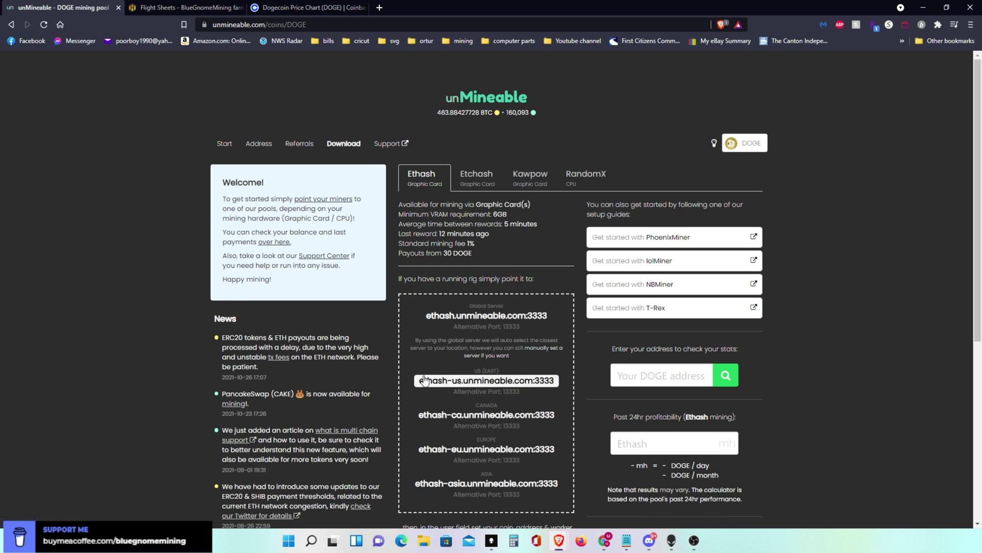
{"action": "left_click", "coordinate": [539, 384]}
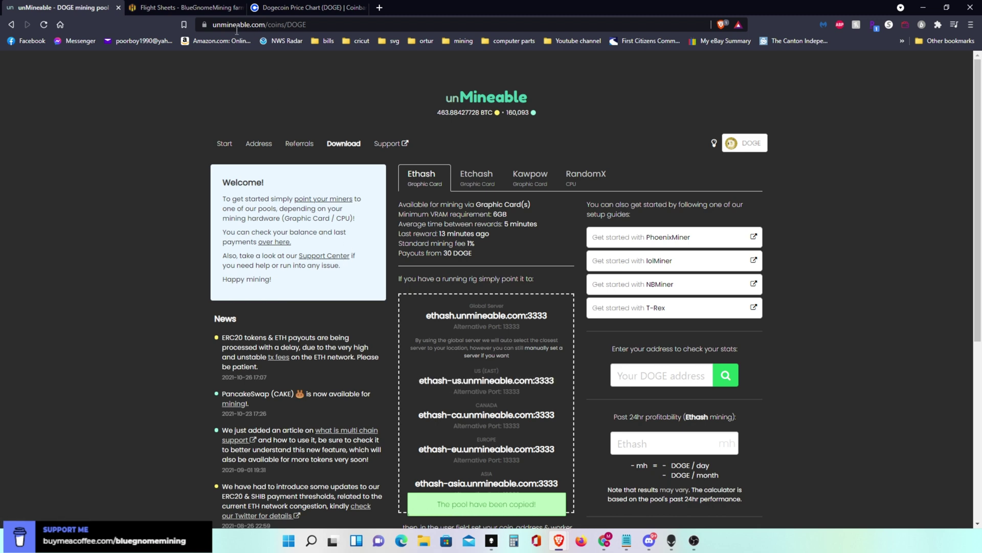
{"action": "left_click", "coordinate": [176, 7]}
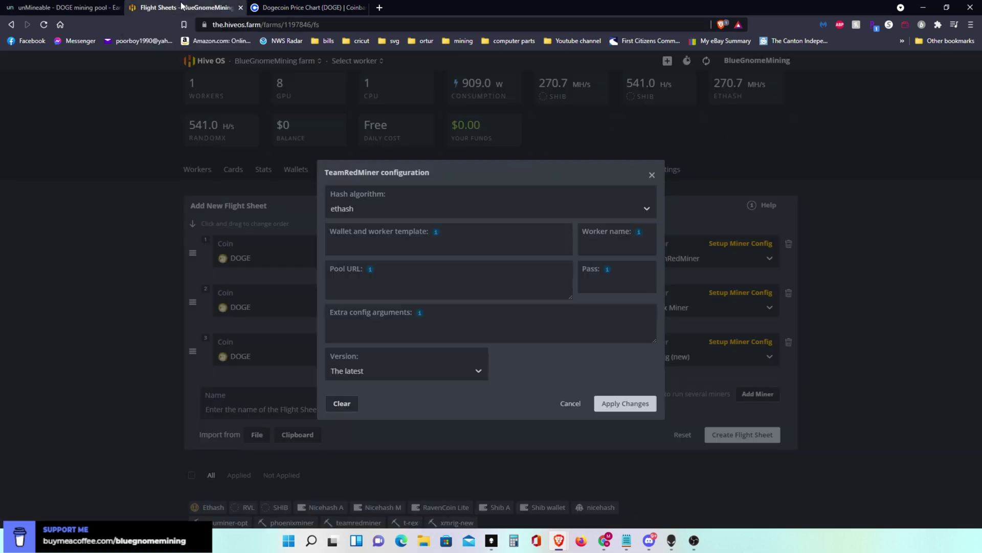
Paste ethash-us.unmineable.com:3333 as TeamRedMiner's pool URL and start the wallet template with 'DOGE:'
{"action": "left_click", "coordinate": [350, 281]}
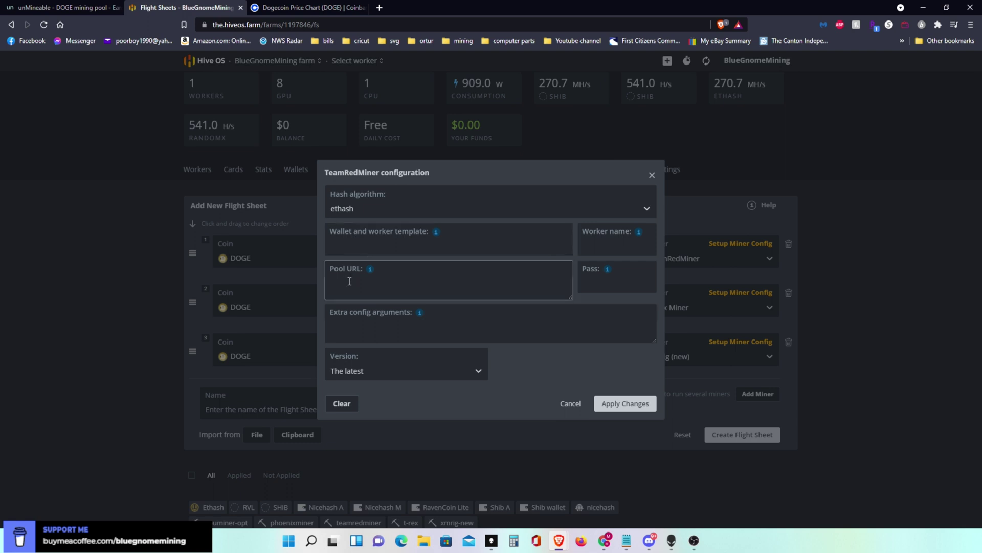
{"action": "right_click", "coordinate": [350, 281]}
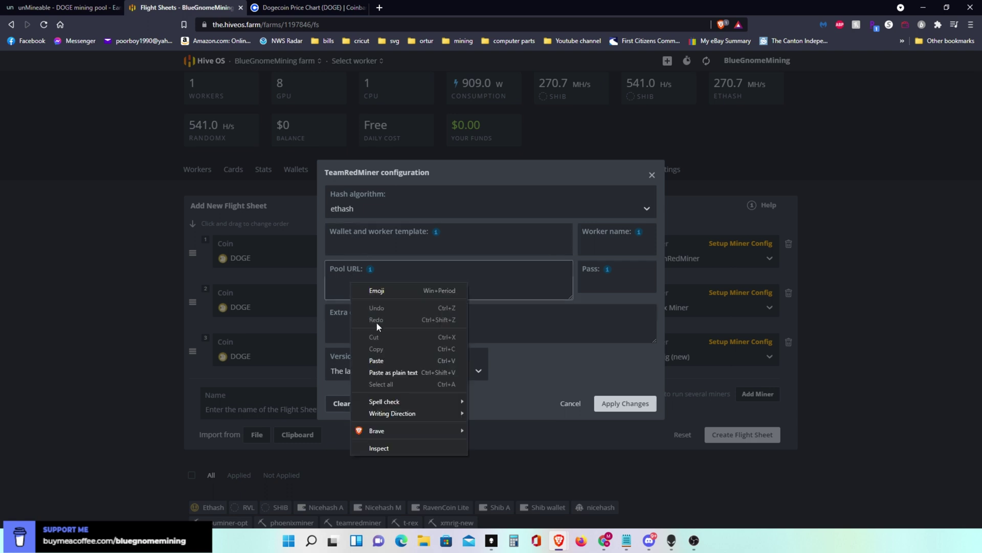
{"action": "left_click", "coordinate": [374, 360]}
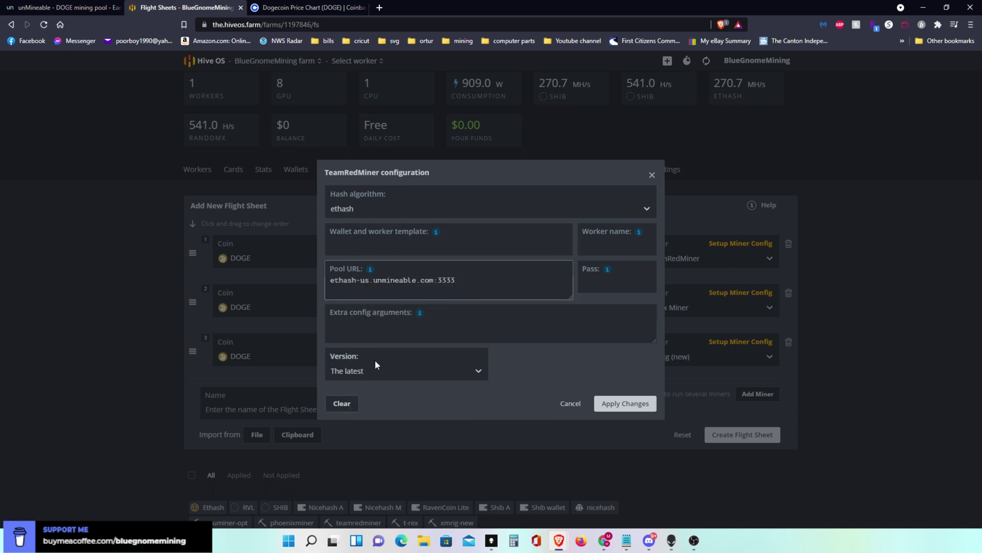
{"action": "left_click", "coordinate": [371, 247]}
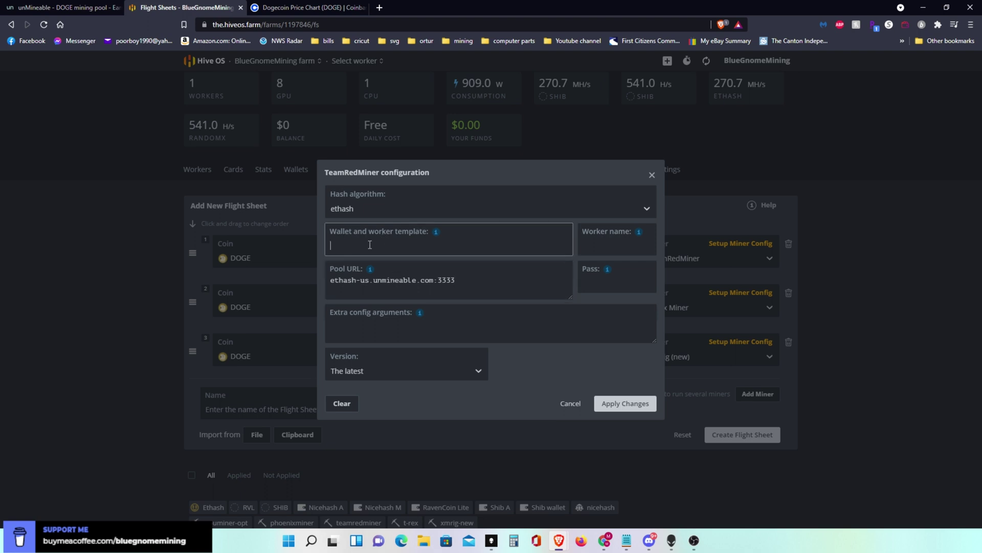
{"action": "type", "text": "DOGE:"}
Check unMineable's DOGE login format and copy the Coinbase DOGE receive address
{"action": "left_click", "coordinate": [75, 10]}
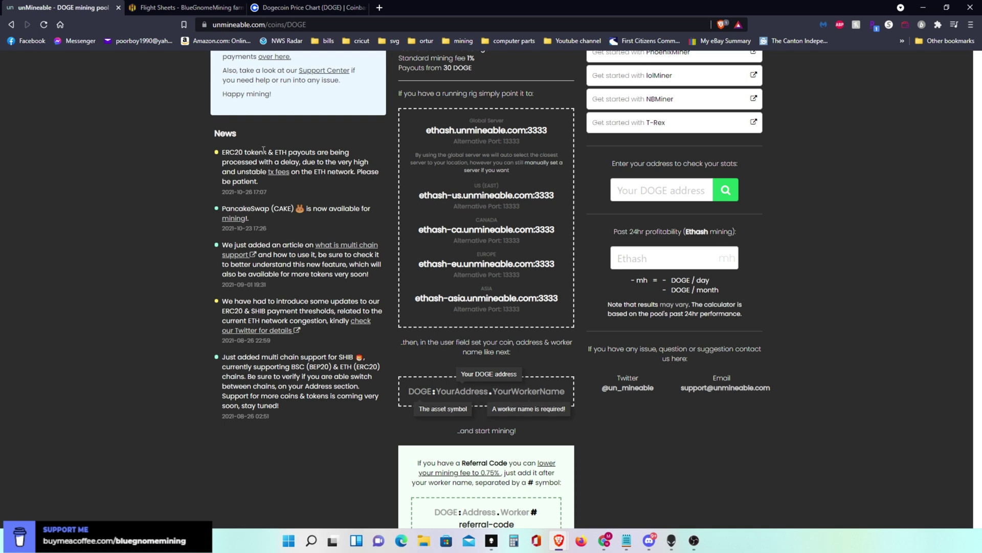
{"action": "left_click", "coordinate": [203, 7]}
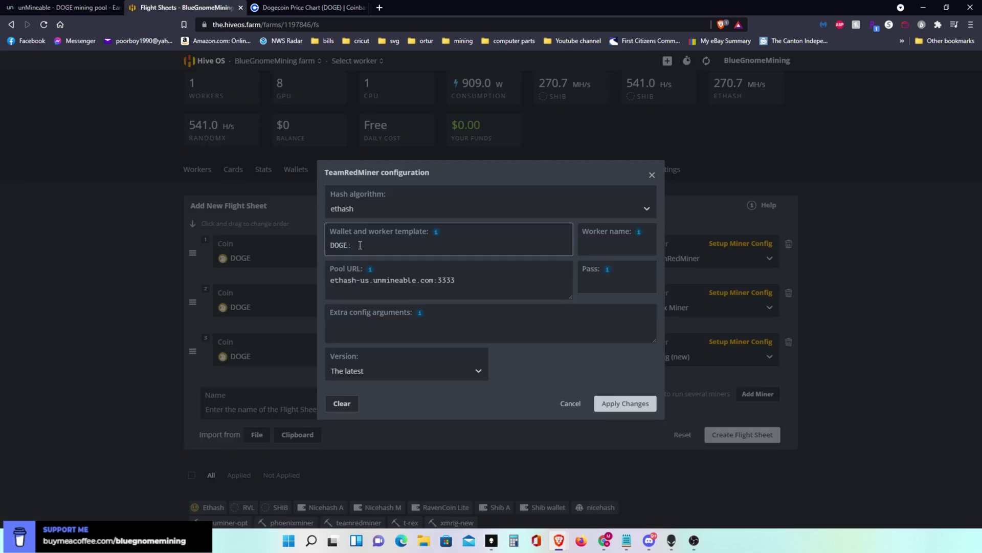
{"action": "left_click", "coordinate": [302, 8]}
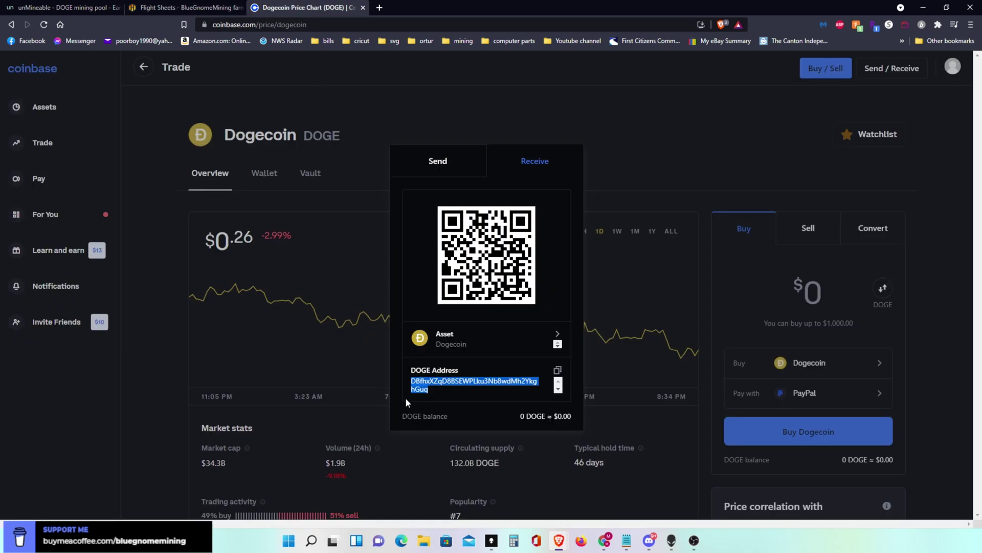
{"action": "right_click", "coordinate": [421, 379]}
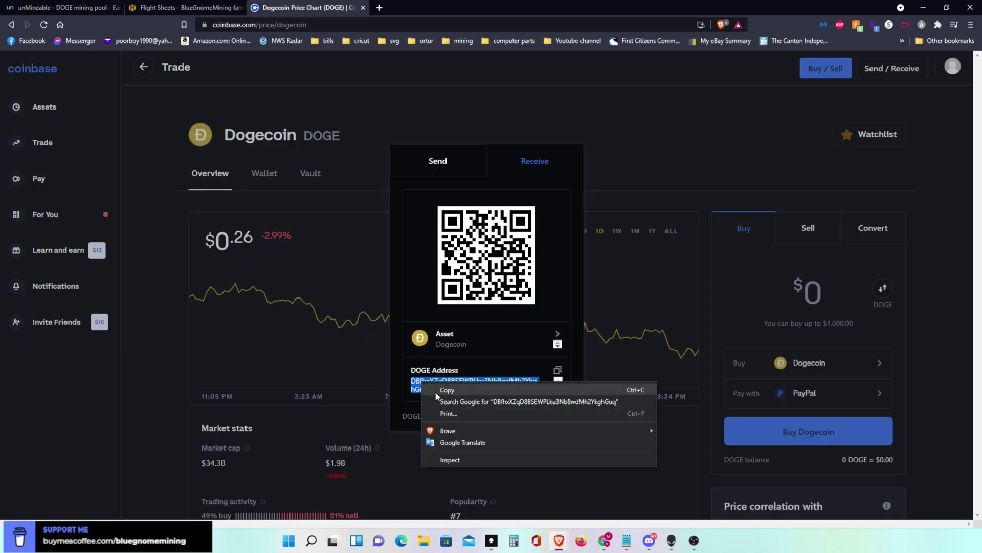
{"action": "left_click", "coordinate": [435, 387]}
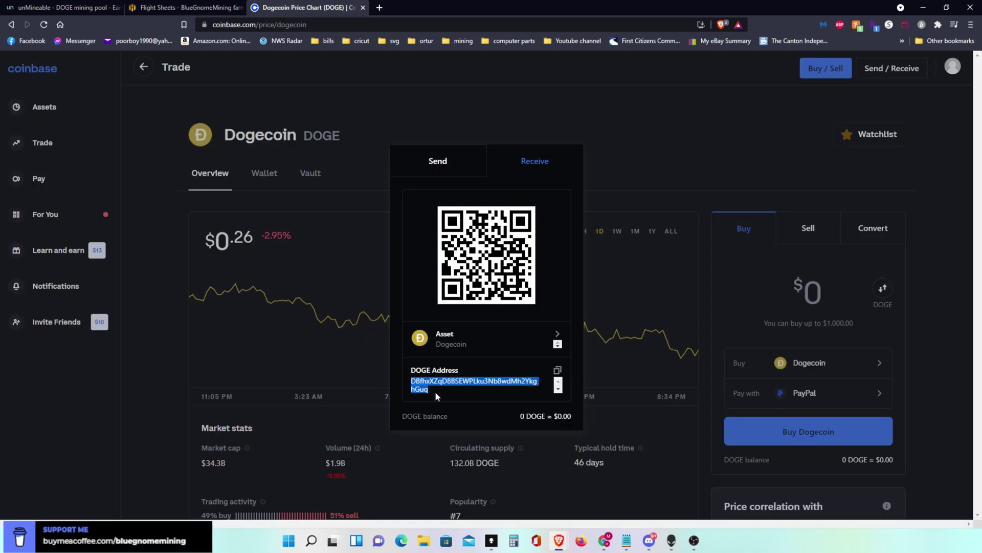
{"action": "left_click", "coordinate": [185, 7]}
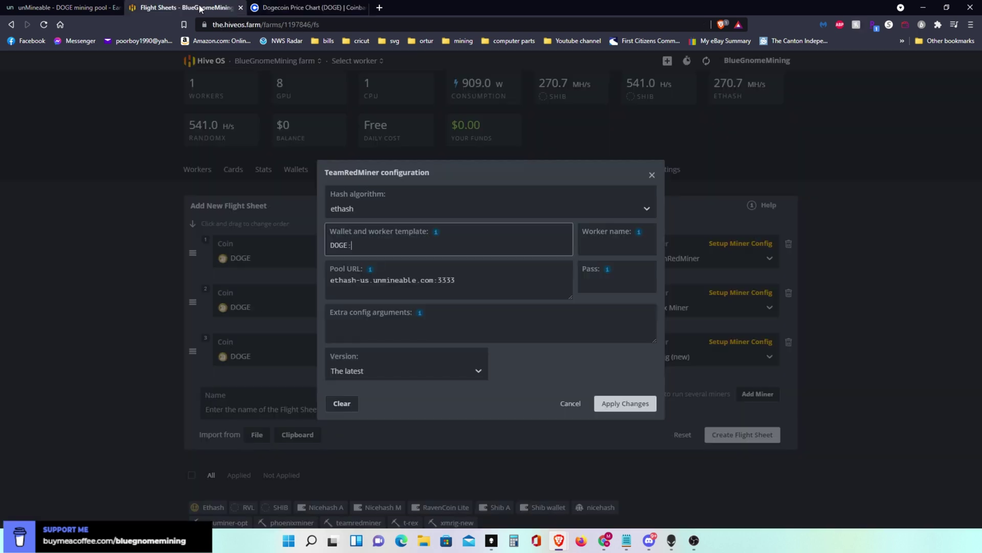
Paste the DOGE address after 'DOGE:' in TeamRedMiner's wallet template and append worker Gnomeo
{"action": "right_click", "coordinate": [378, 248]}
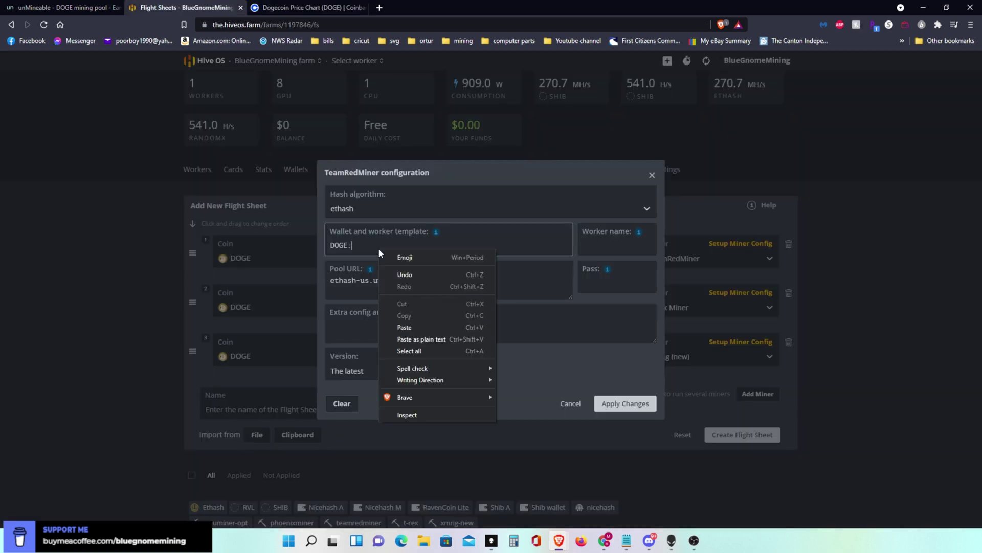
{"action": "left_click", "coordinate": [402, 327]}
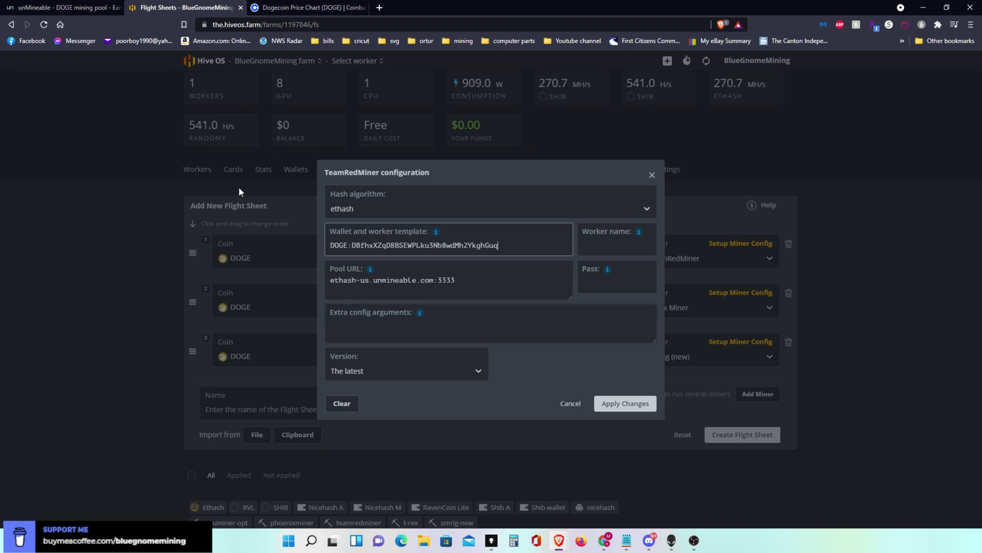
{"action": "left_click", "coordinate": [72, 7]}
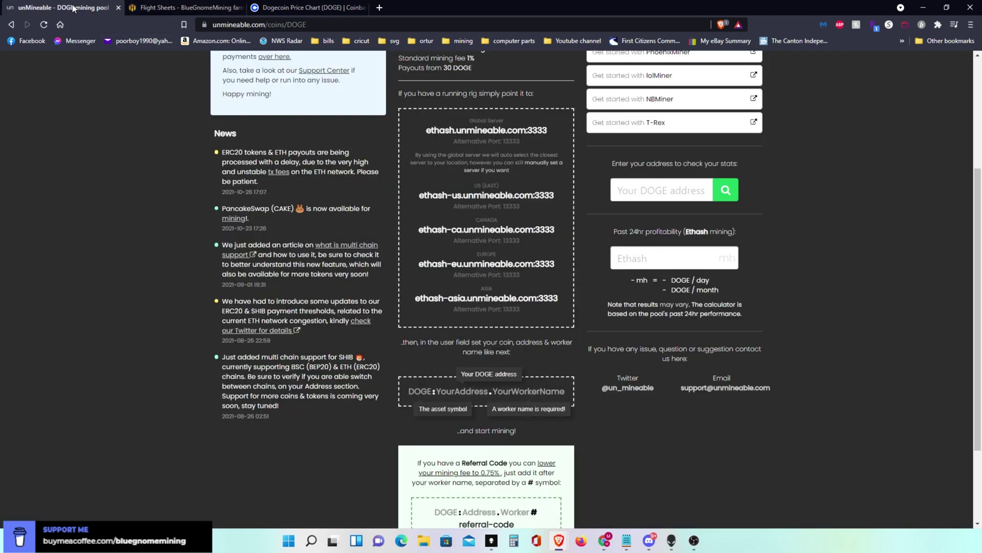
{"action": "left_click", "coordinate": [199, 7]}
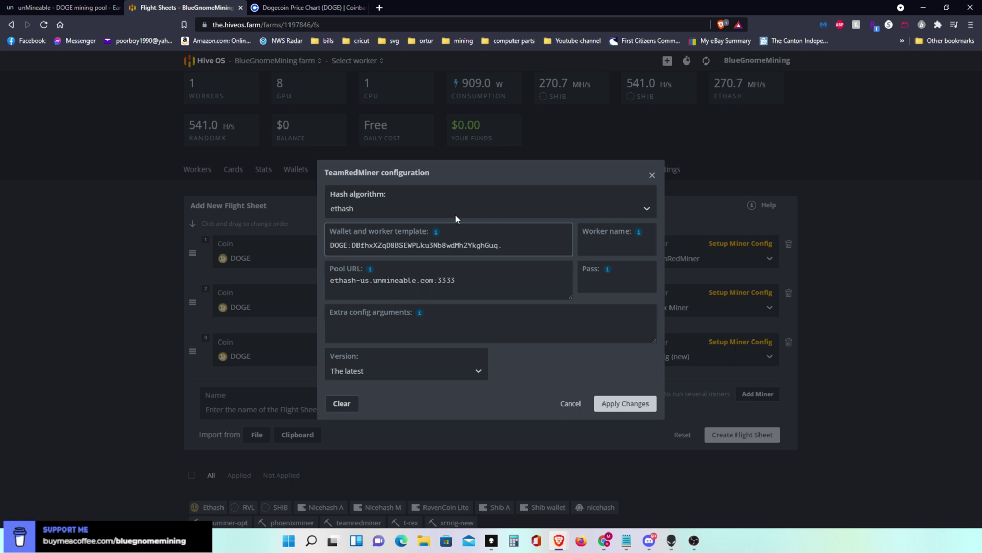
{"action": "left_click", "coordinate": [530, 248]}
{"action": "type", "text": "Gnomeo"}
{"action": "left_click", "coordinate": [595, 283]}
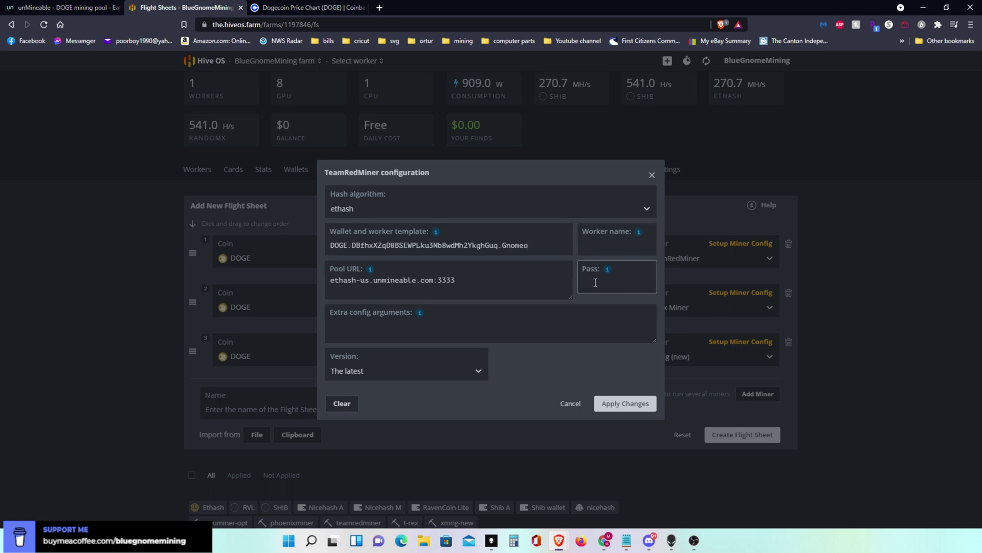
{"action": "type", "text": "x"}
{"action": "left_click", "coordinate": [637, 402]}
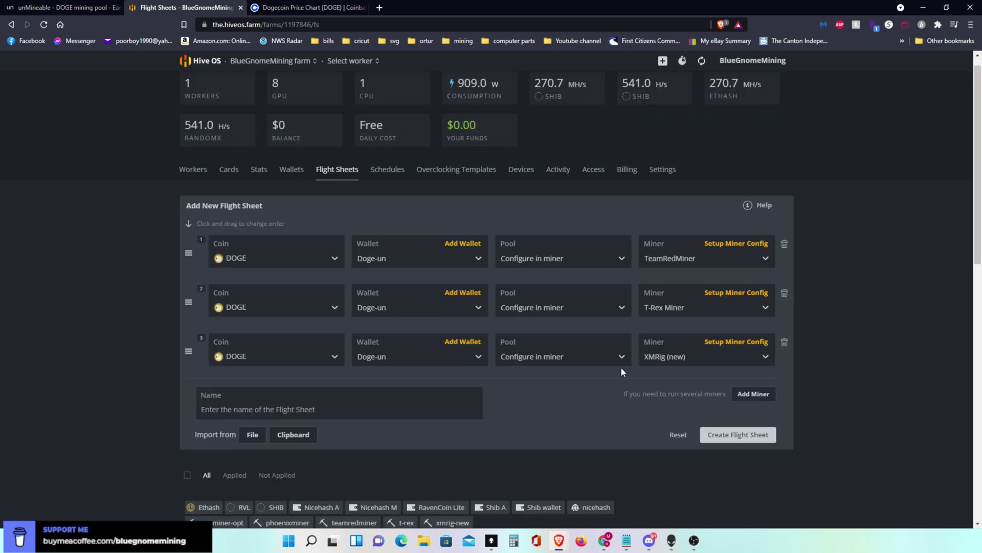
{"action": "left_click", "coordinate": [720, 296]}
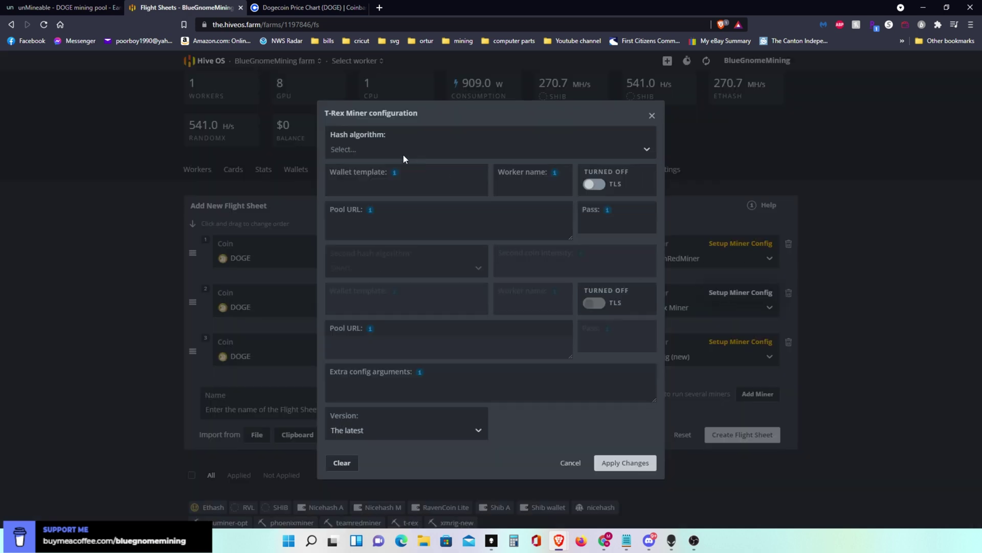
Set T-Rex's hash algorithm to ethash and copy unMineable's US East ethash pool address
{"action": "left_click", "coordinate": [581, 149]}
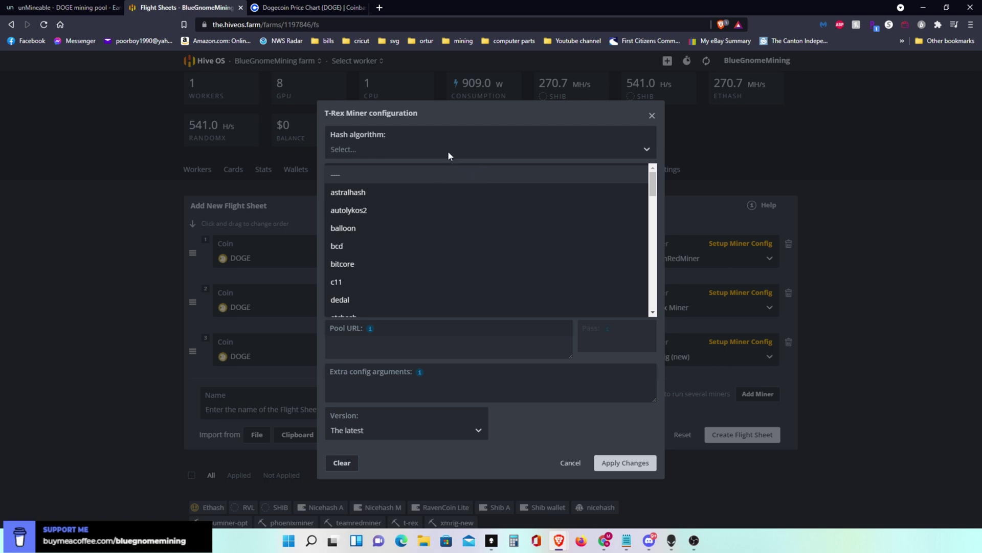
{"action": "type", "text": "et"}
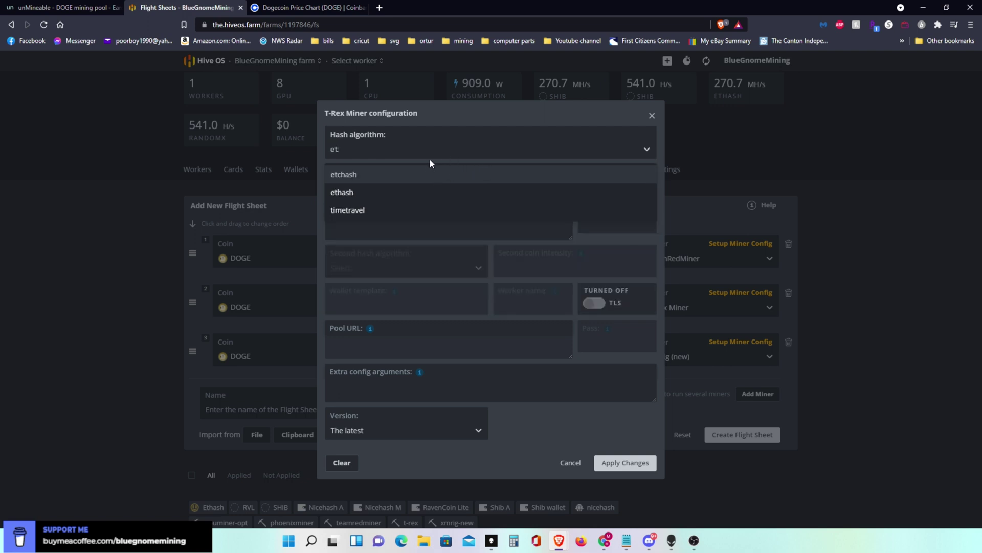
{"action": "left_click", "coordinate": [374, 193]}
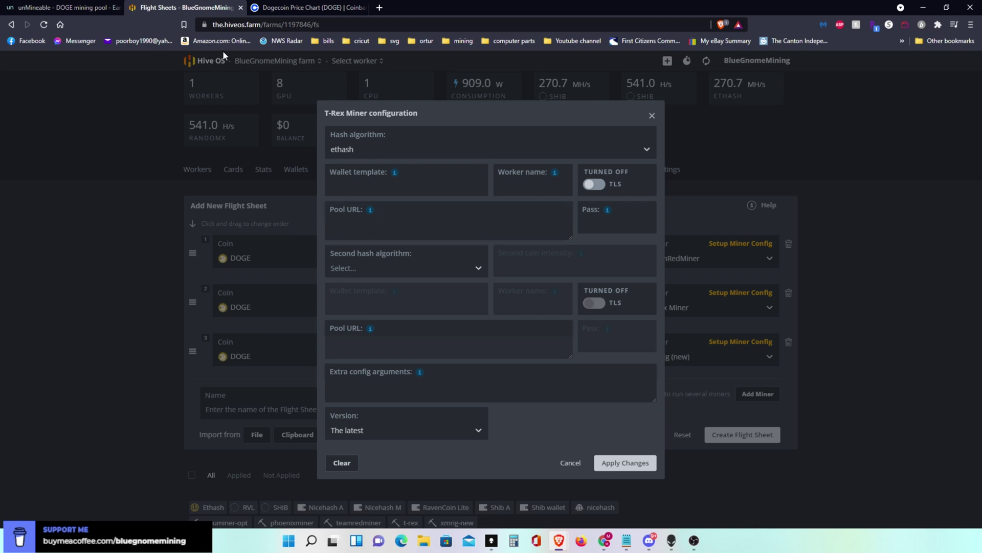
{"action": "left_click", "coordinate": [72, 8]}
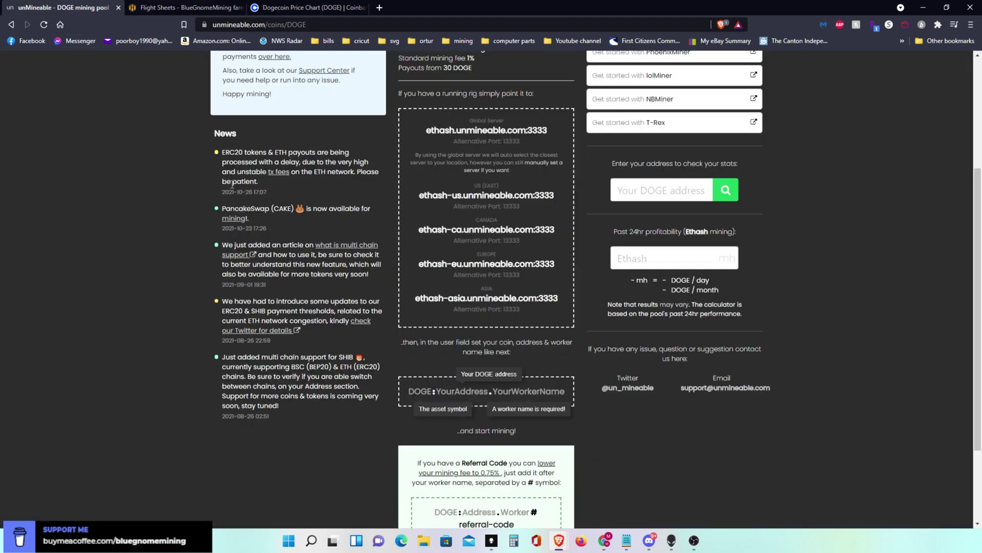
{"action": "left_click", "coordinate": [539, 197]}
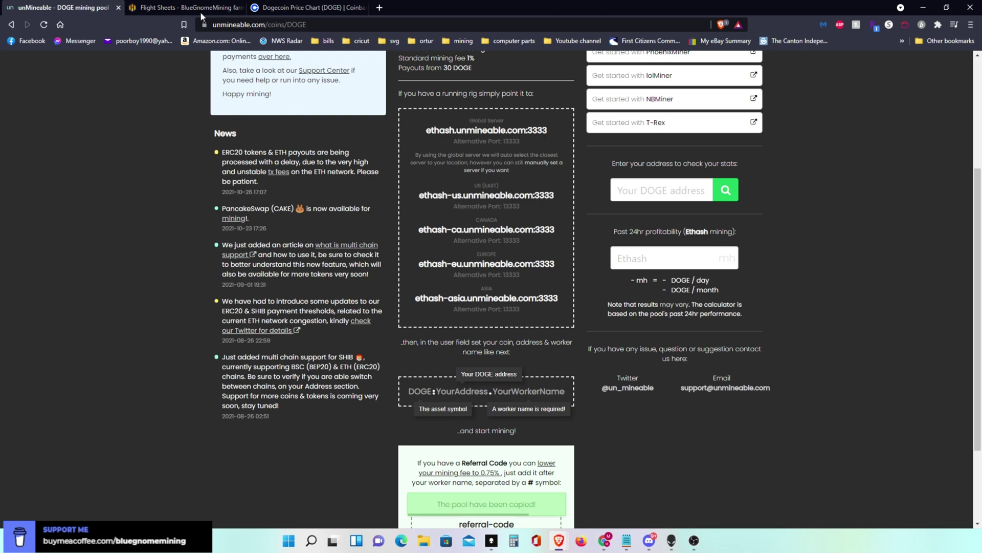
{"action": "left_click", "coordinate": [172, 8]}
Give T-Rex pool URL ethash-us.unmineable.com:3333, pass x, and a wallet template starting 'DOGE:'
{"action": "left_click", "coordinate": [401, 220]}
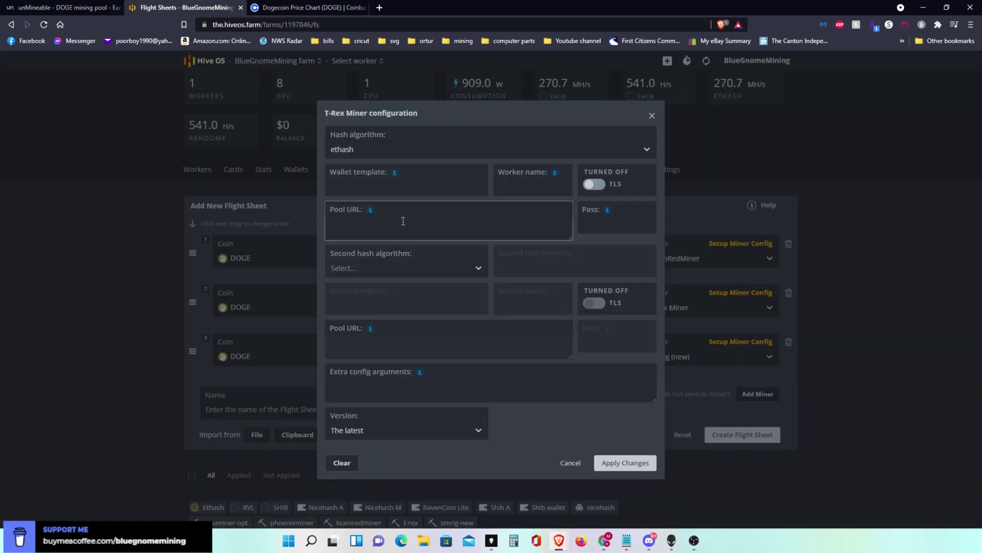
{"action": "right_click", "coordinate": [402, 231]}
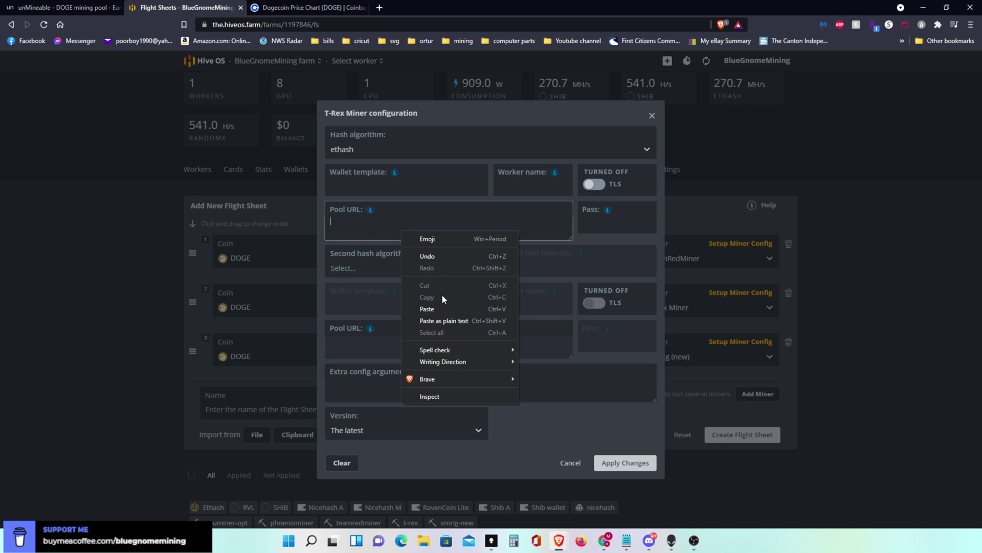
{"action": "left_click", "coordinate": [428, 309]}
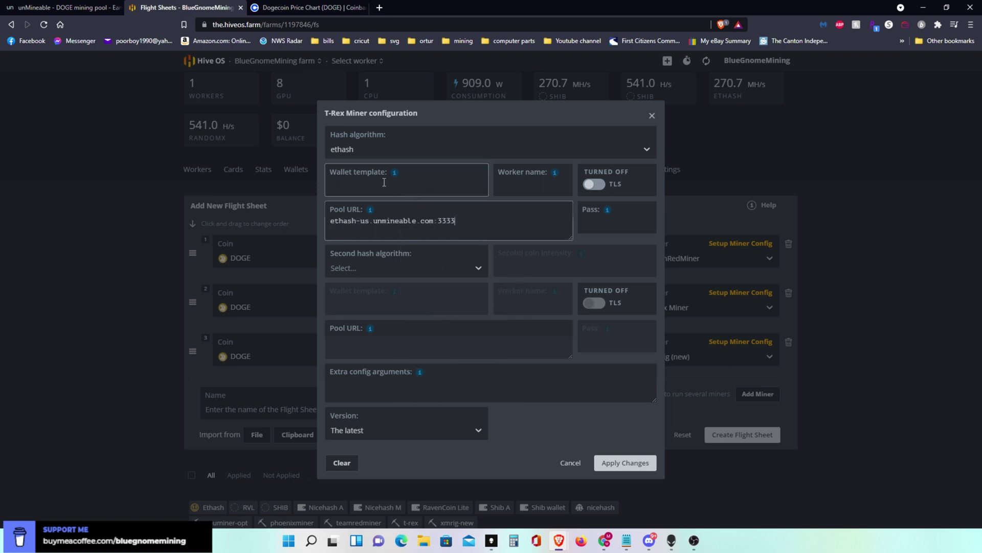
{"action": "left_click", "coordinate": [514, 181]}
{"action": "left_click", "coordinate": [594, 213]}
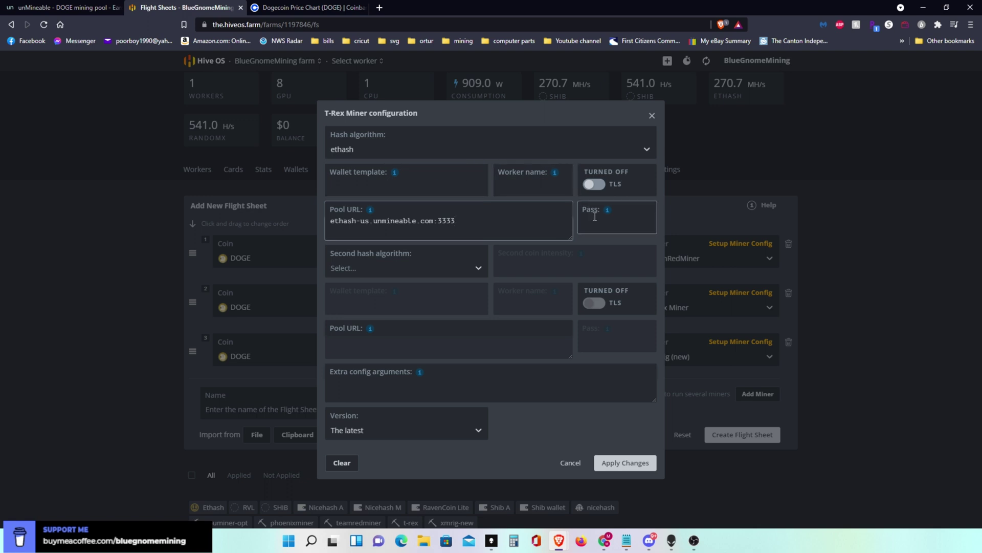
{"action": "type", "text": "x"}
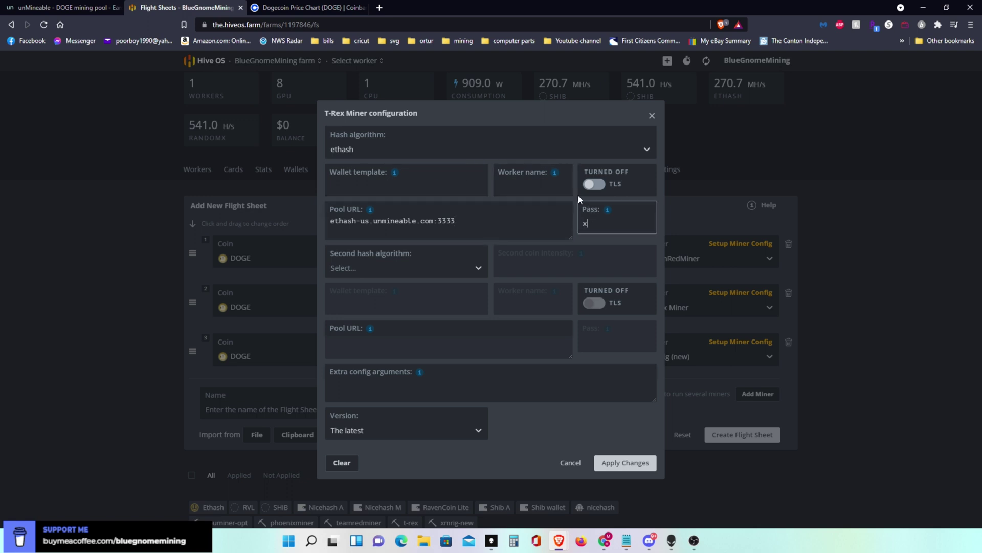
{"action": "left_click", "coordinate": [459, 174]}
{"action": "left_click", "coordinate": [438, 179]}
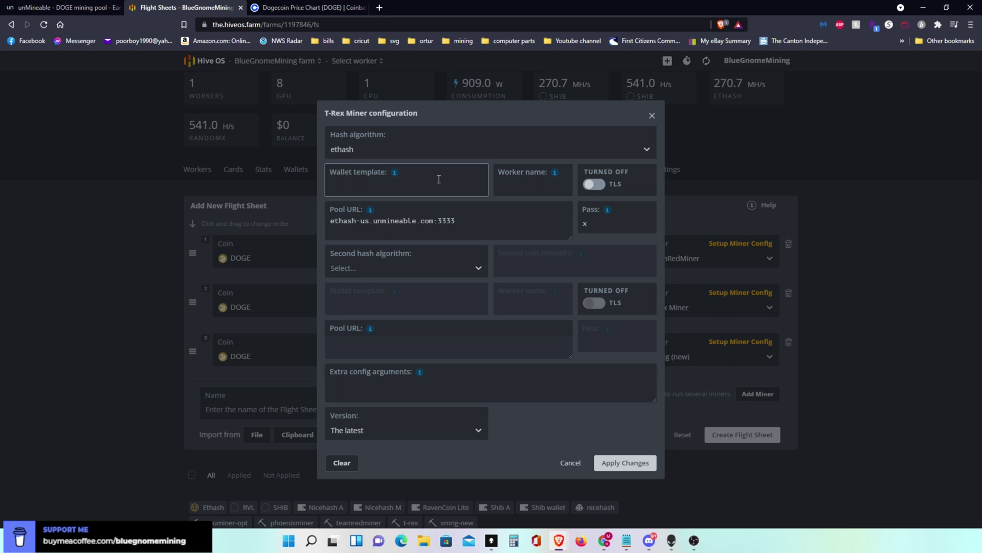
{"action": "type", "text": "DOGE:"}
Copy the Coinbase DOGE receiving address for the T-Rex wallet template
{"action": "left_click", "coordinate": [317, 7]}
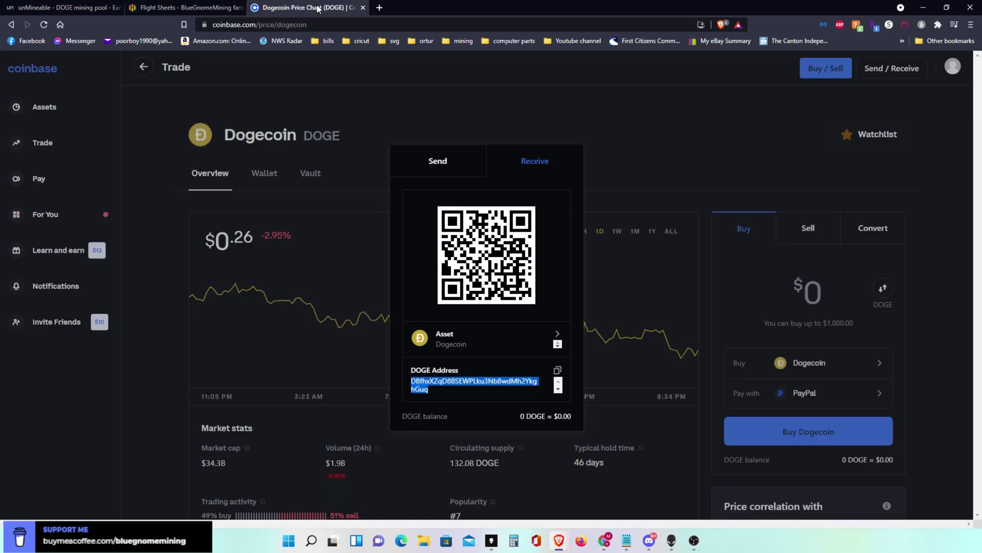
{"action": "right_click", "coordinate": [420, 385]}
{"action": "left_click", "coordinate": [438, 395]}
{"action": "left_click", "coordinate": [165, 10]}
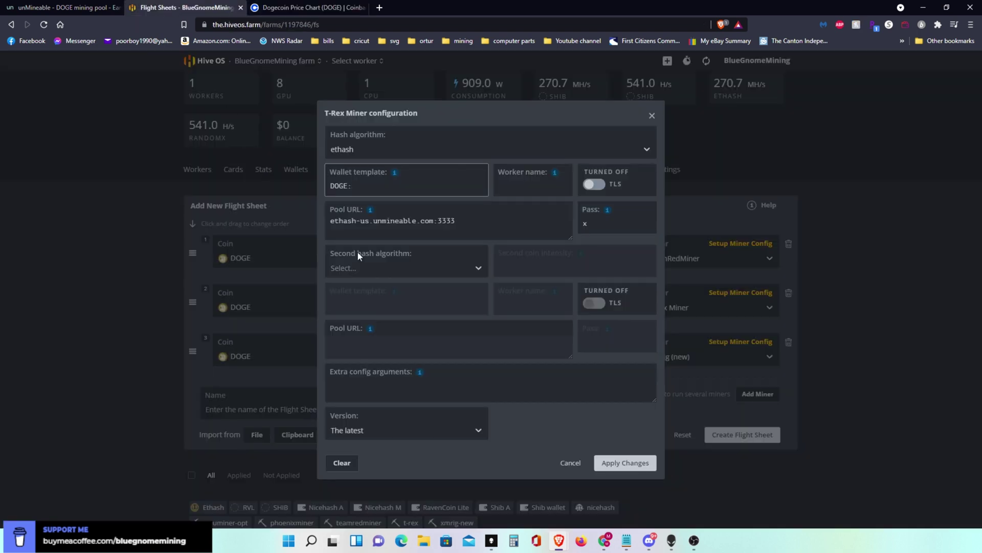
Paste the DOGE address after 'DOGE:' in T-Rex's wallet template, append '.Gnomed', and save
{"action": "right_click", "coordinate": [377, 185]}
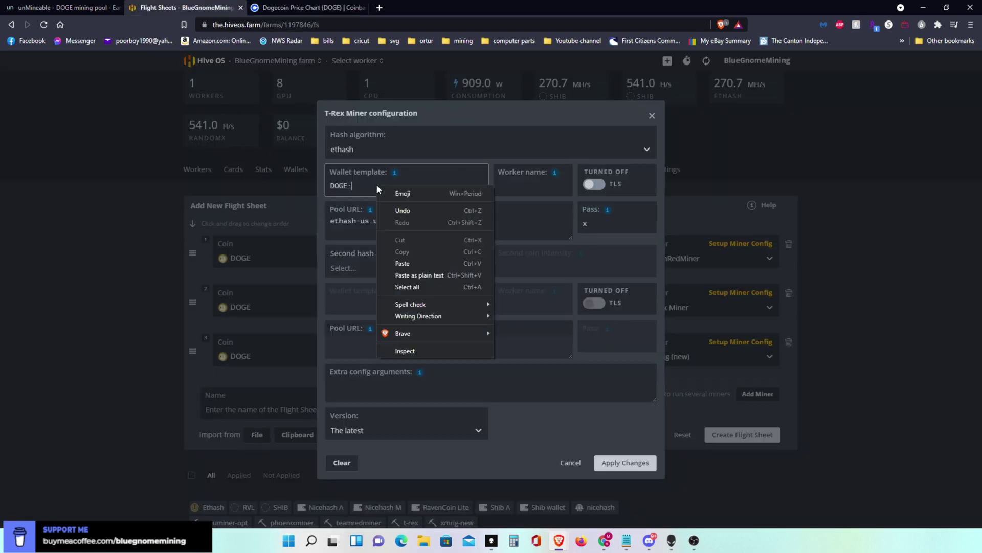
{"action": "left_click", "coordinate": [418, 262]}
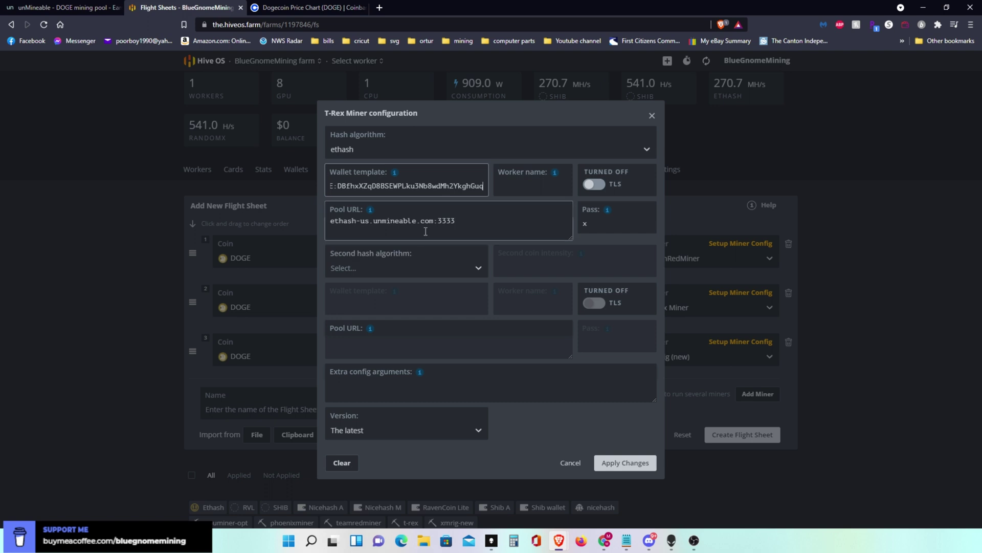
{"action": "type", "text": "."}
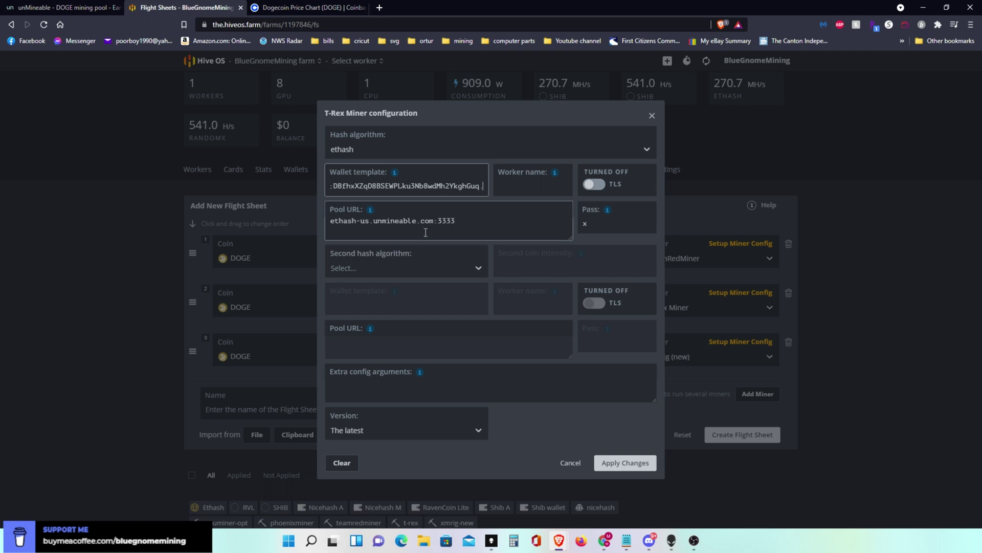
{"action": "type", "text": "G"}
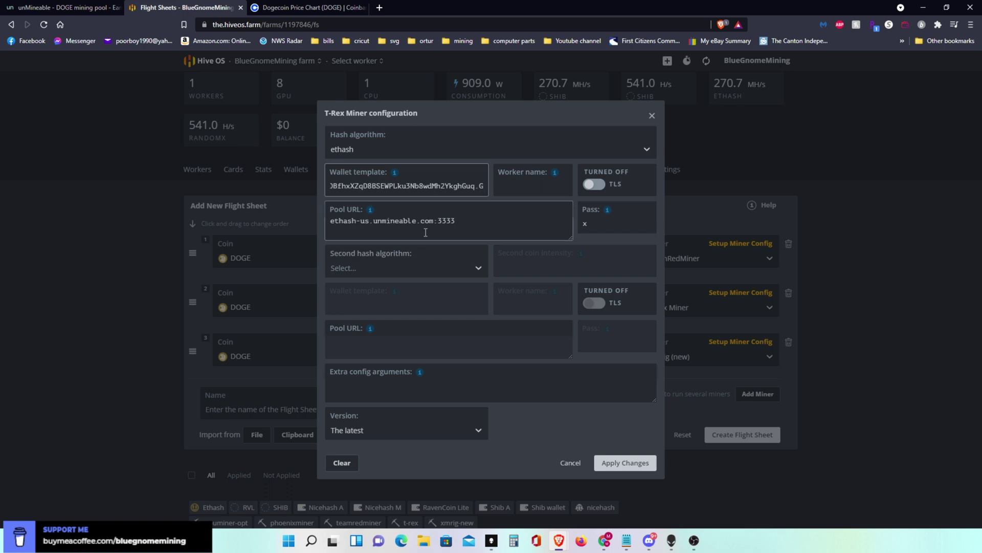
{"action": "type", "text": "nom"}
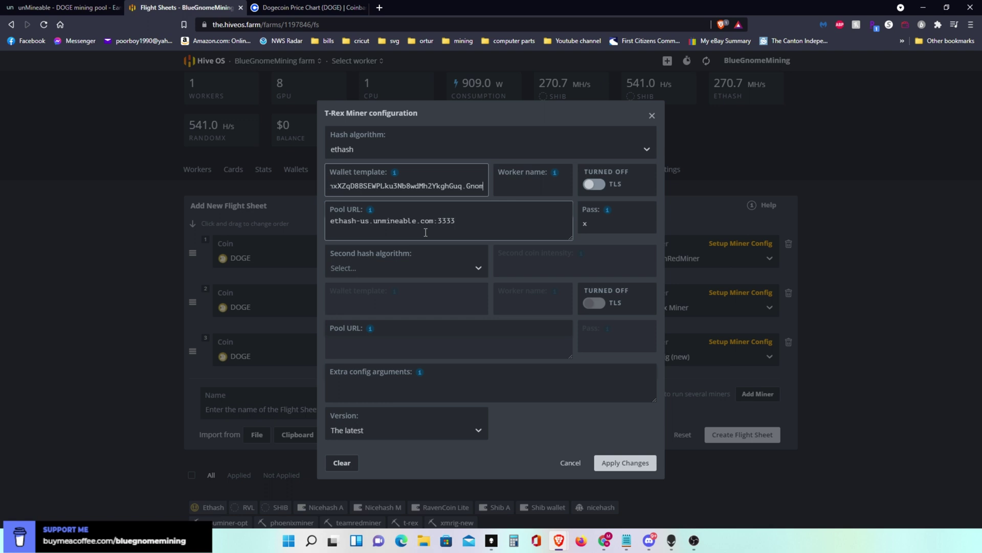
{"action": "type", "text": "ed"}
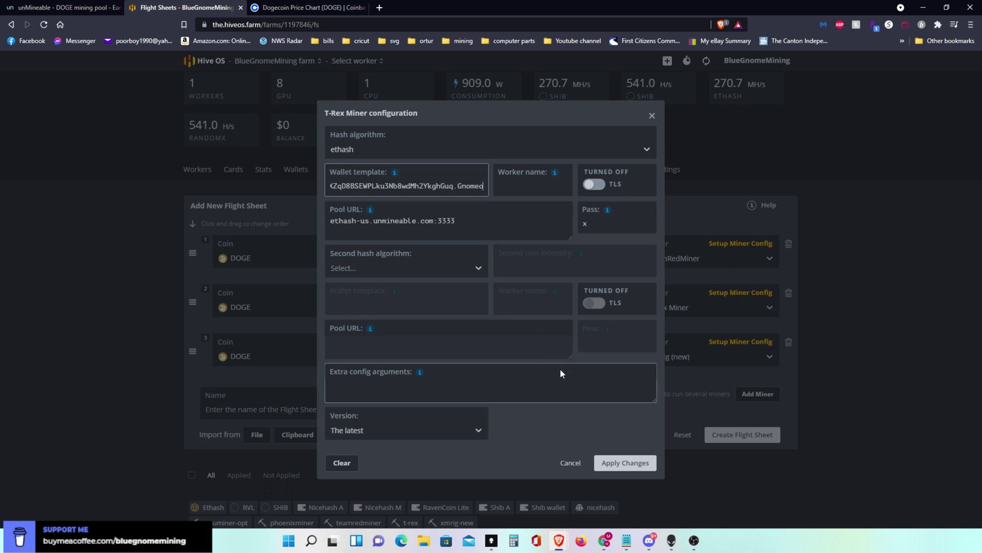
{"action": "left_click", "coordinate": [622, 466]}
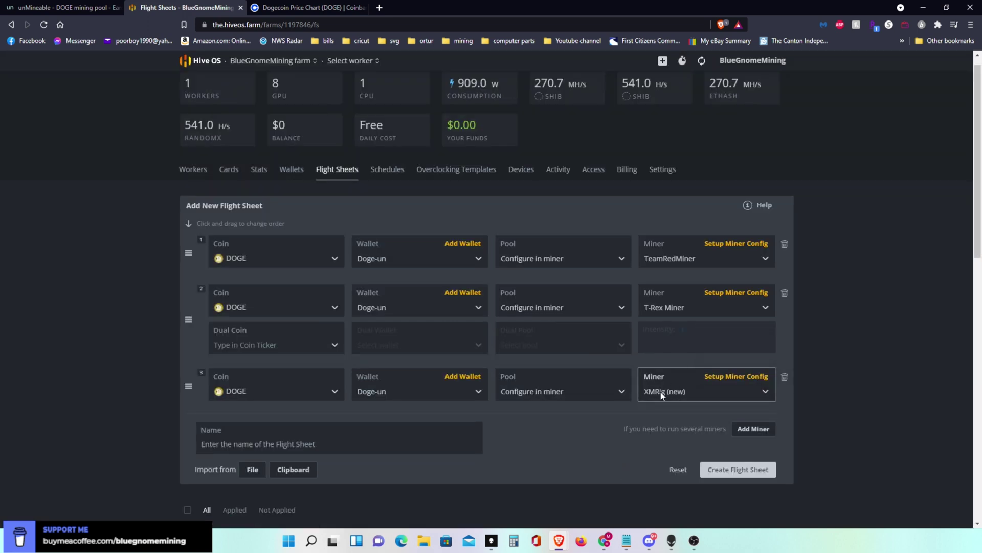
Open the XMRig (new) configuration, switch CPU mining on, and open its hash algorithm list
{"action": "left_click", "coordinate": [734, 378]}
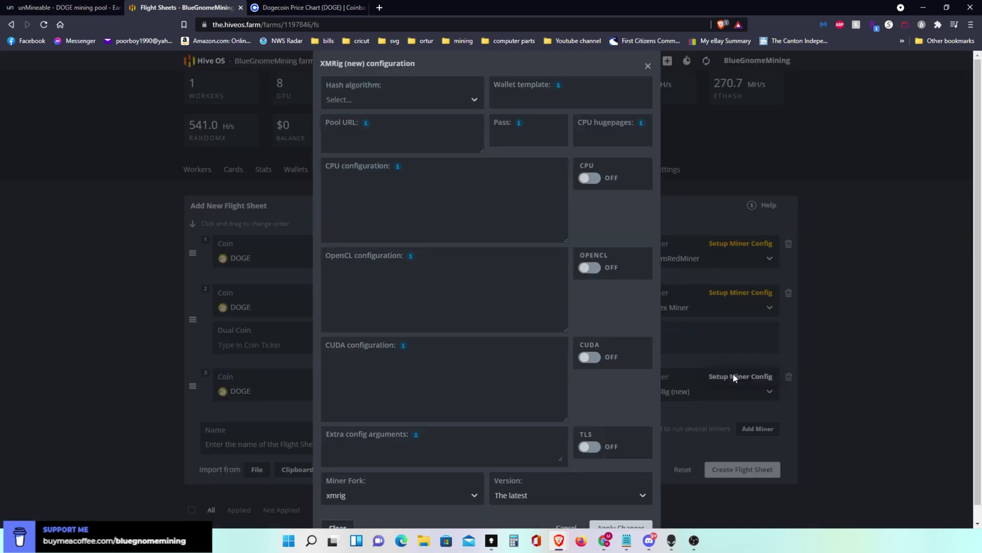
{"action": "left_click", "coordinate": [590, 179]}
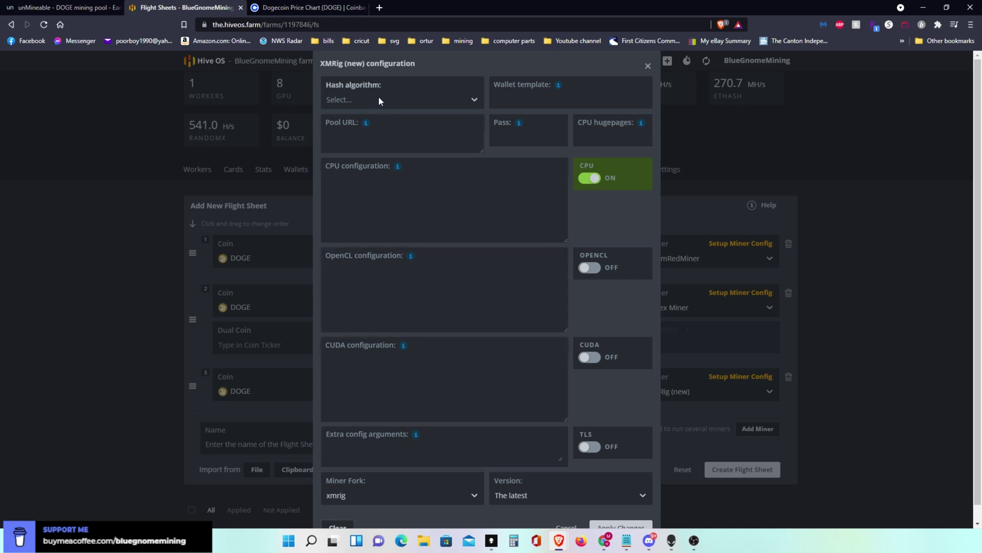
{"action": "left_click", "coordinate": [470, 100]}
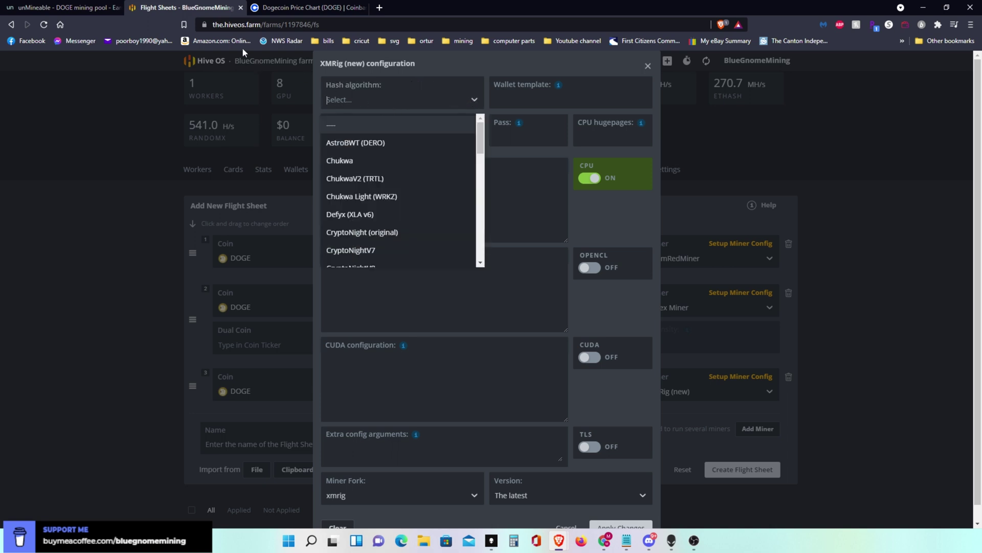
{"action": "left_click", "coordinate": [78, 10]}
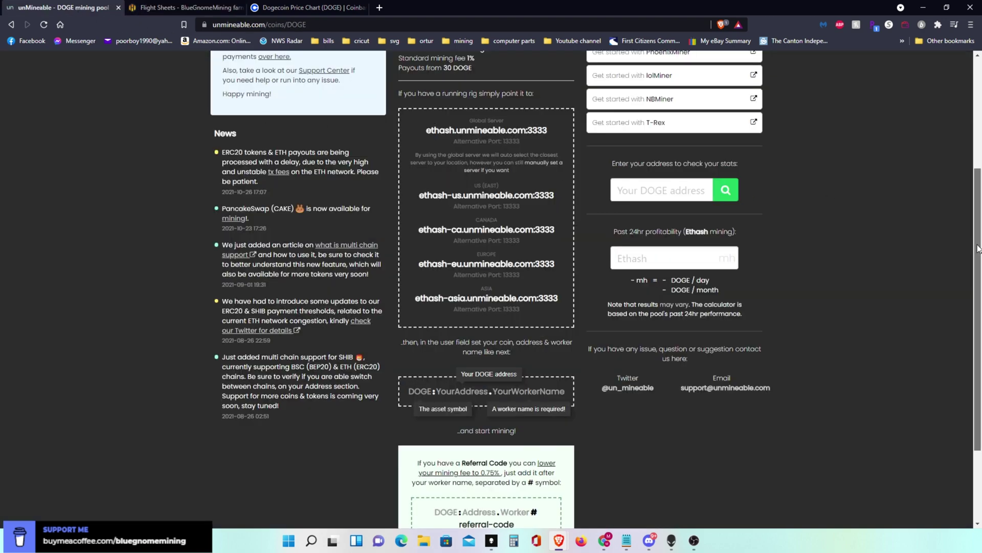
Display unMineable's RandomX (CPU) regional servers, including rx-us.unmineable.com:3333
{"action": "scroll", "coordinate": [971, 246], "scroll_direction": "up", "scroll_amount": 4}
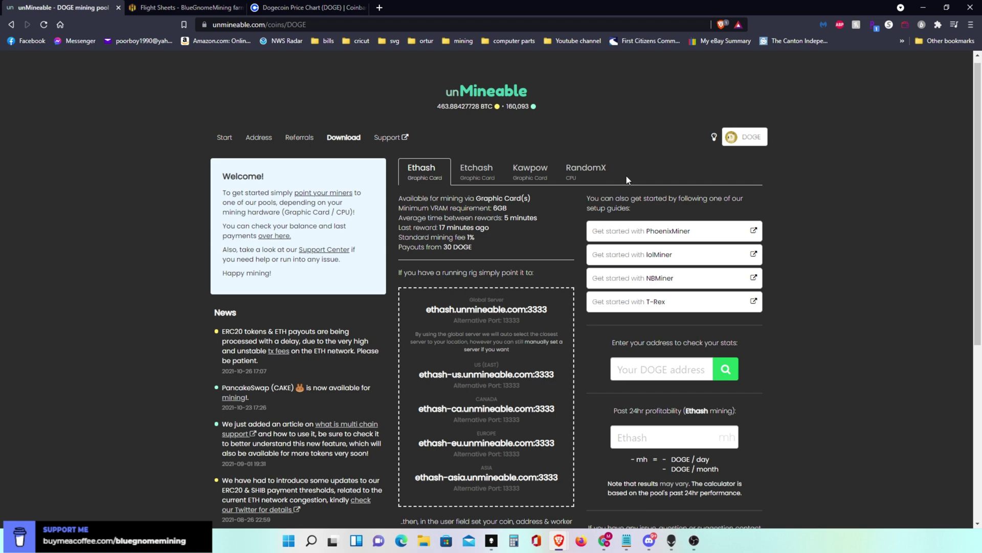
{"action": "left_click", "coordinate": [571, 180]}
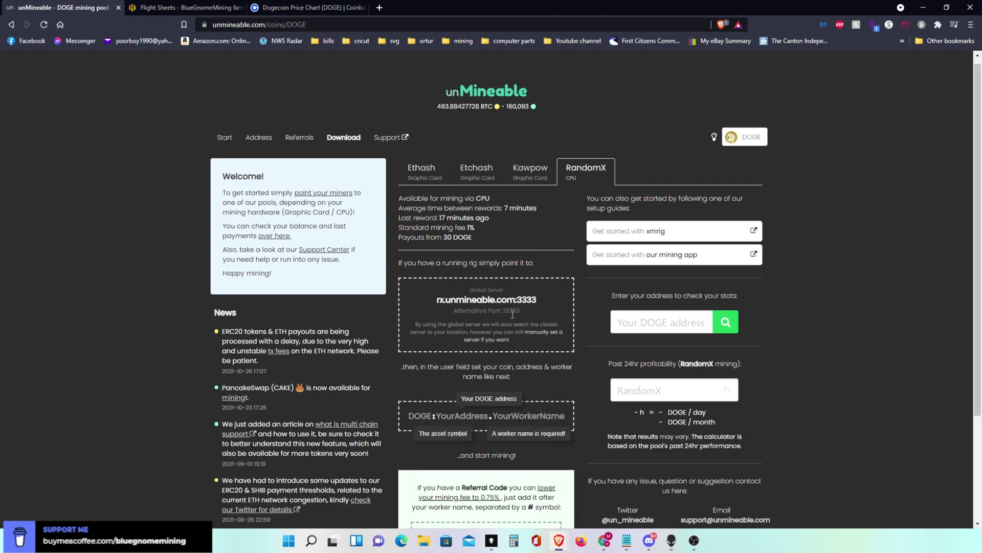
{"action": "left_click", "coordinate": [552, 335]}
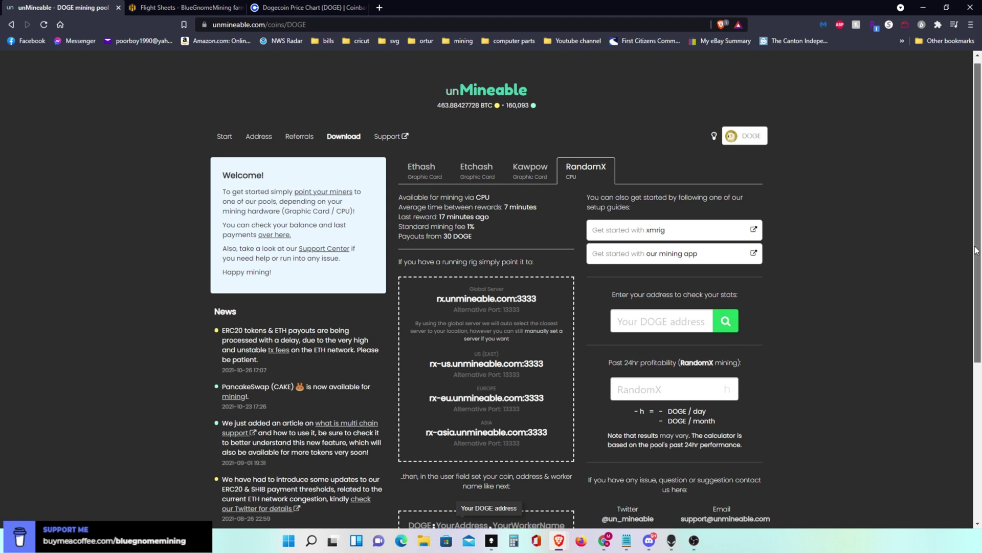
{"action": "left_click_drag", "start_coordinate": [973, 253], "coordinate": [974, 279]}
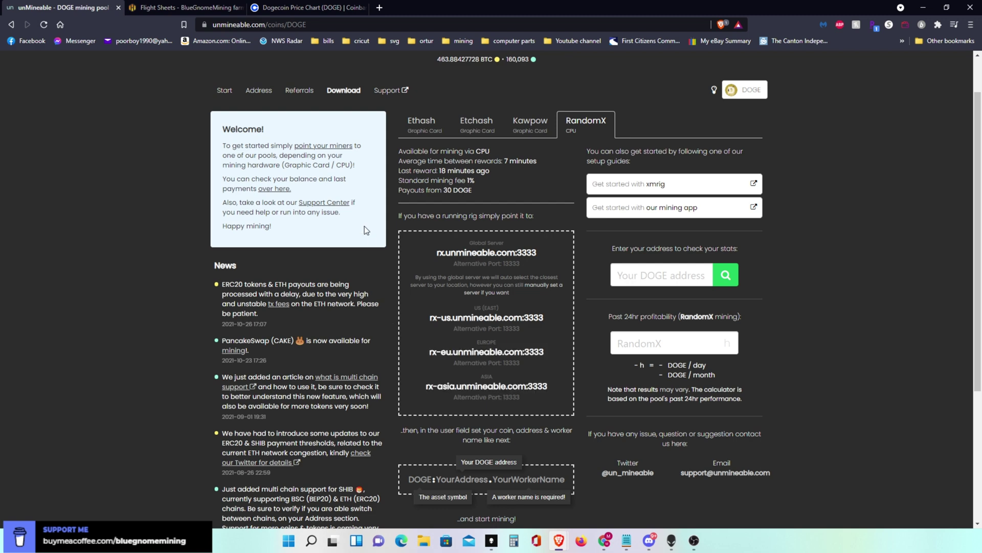
Choose RandomX (XMR) as XMRig's hash algorithm
{"action": "left_click", "coordinate": [158, 9]}
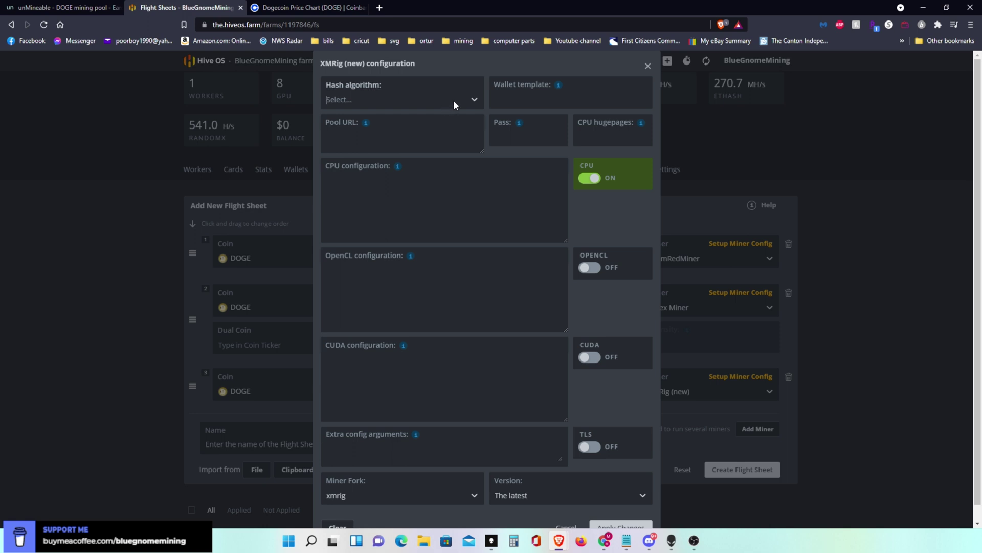
{"action": "left_click", "coordinate": [476, 97]}
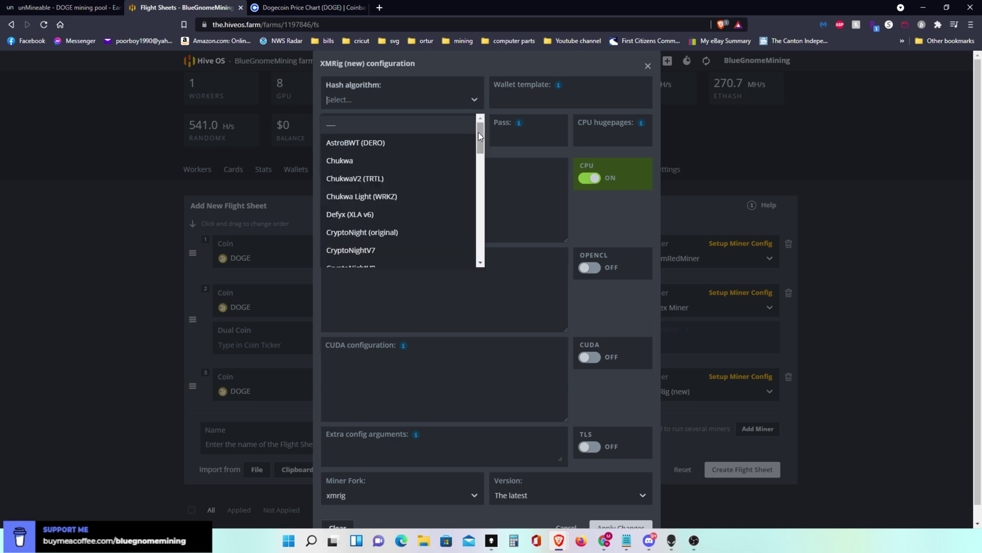
{"action": "left_click_drag", "start_coordinate": [478, 134], "coordinate": [478, 222]}
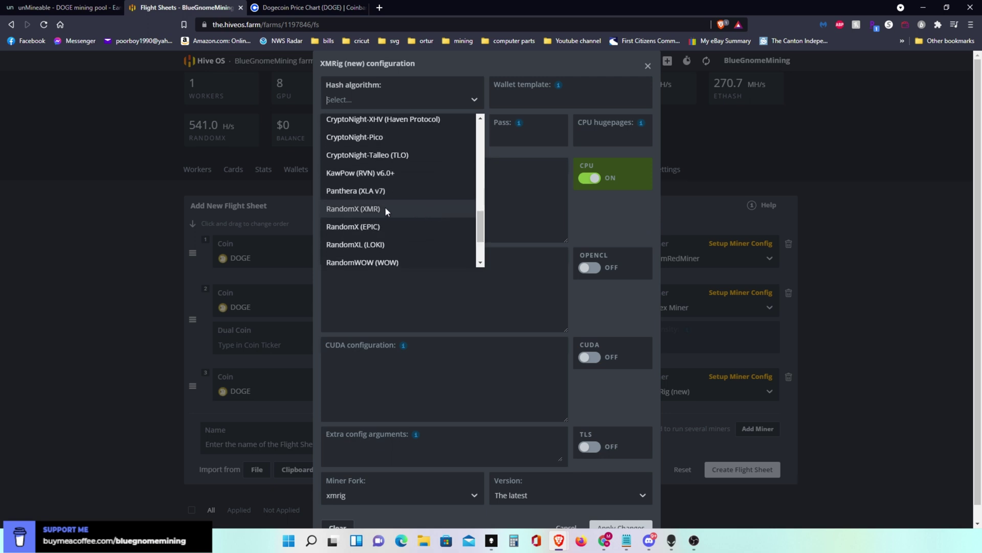
{"action": "left_click", "coordinate": [365, 208]}
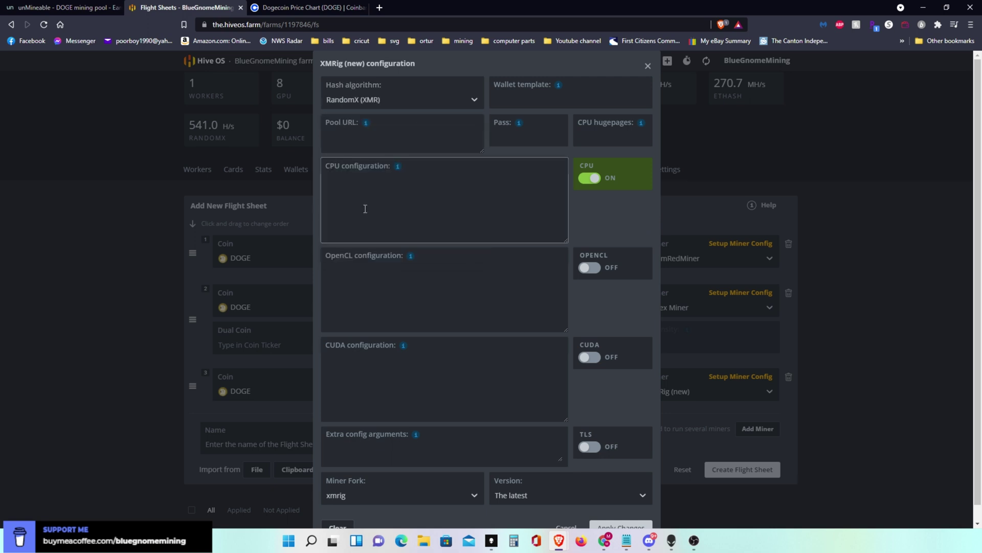
{"action": "left_click", "coordinate": [357, 141]}
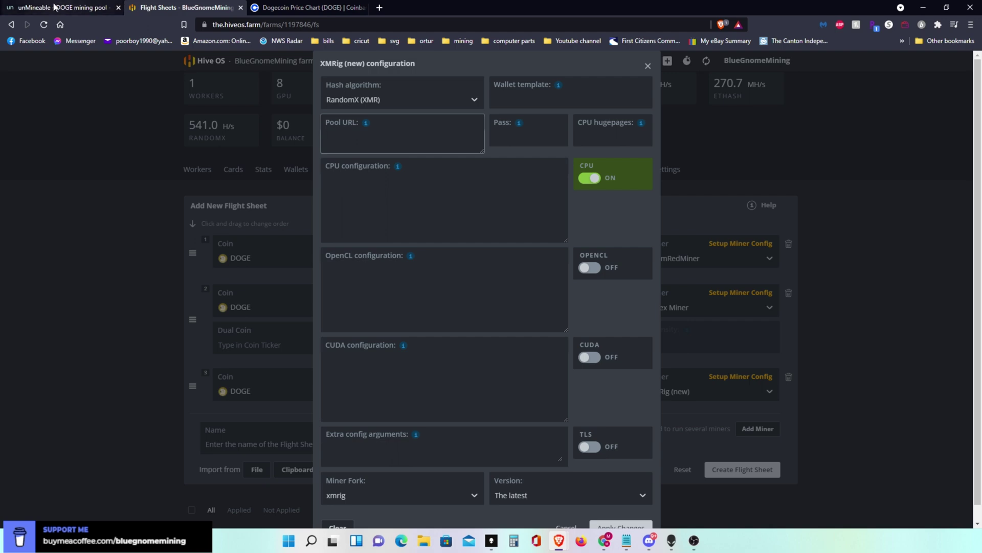
{"action": "left_click", "coordinate": [83, 7]}
Set XMRig's pool URL to rx-us.unmineable.com:3333 and begin the wallet template with 'DODGE:'
{"action": "left_click", "coordinate": [473, 323]}
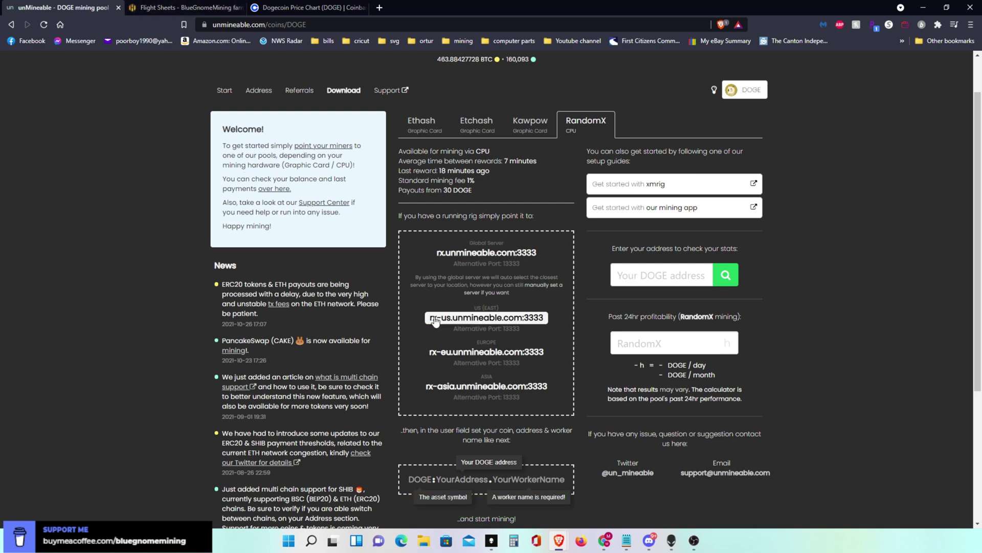
{"action": "left_click", "coordinate": [179, 7]}
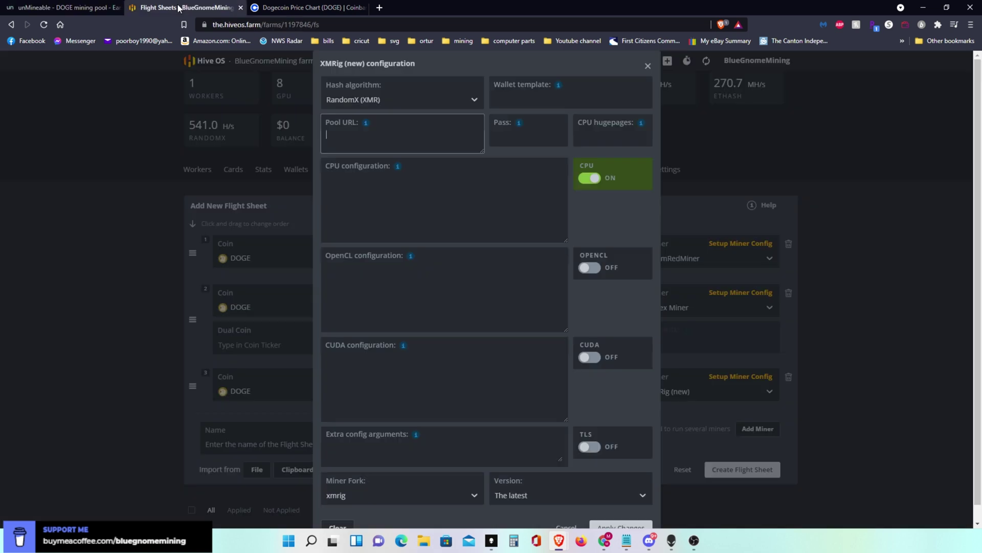
{"action": "right_click", "coordinate": [361, 136]}
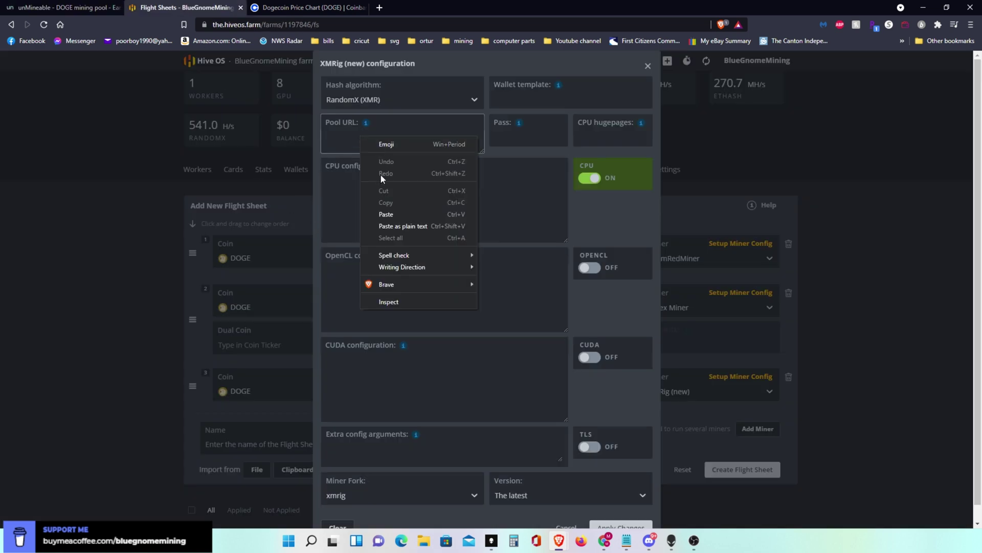
{"action": "left_click", "coordinate": [385, 214]}
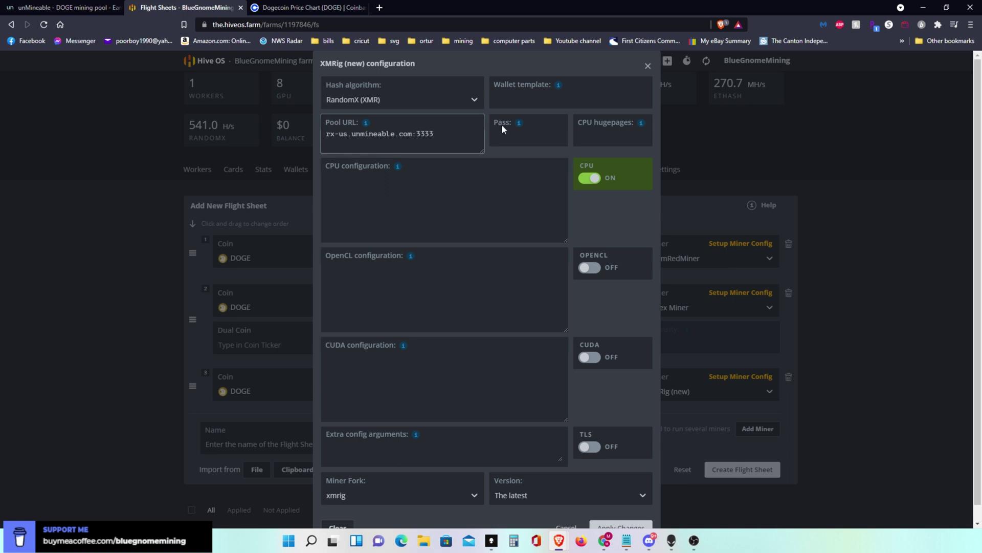
{"action": "mouse_move", "coordinate": [558, 90]}
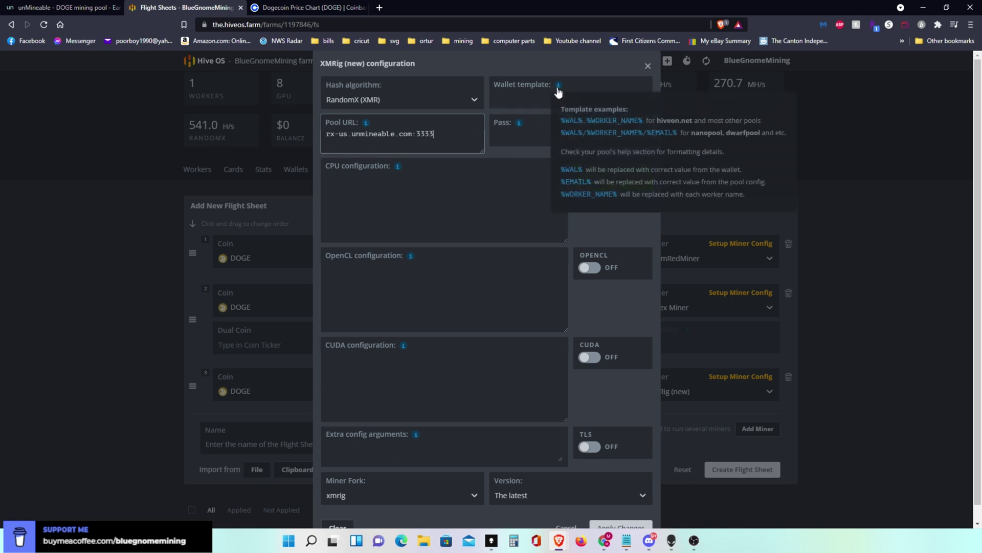
{"action": "left_click", "coordinate": [521, 98]}
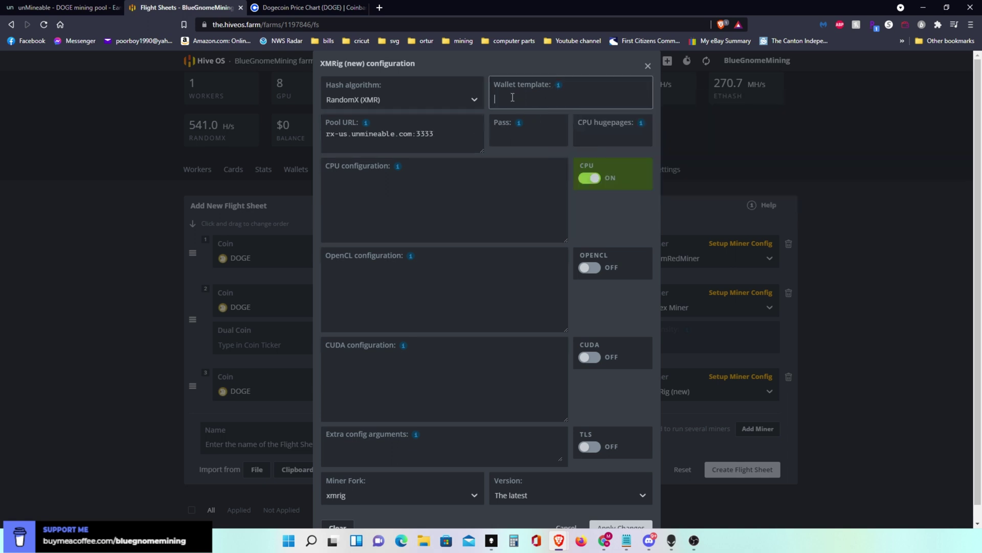
{"action": "type", "text": "DODGE:"}
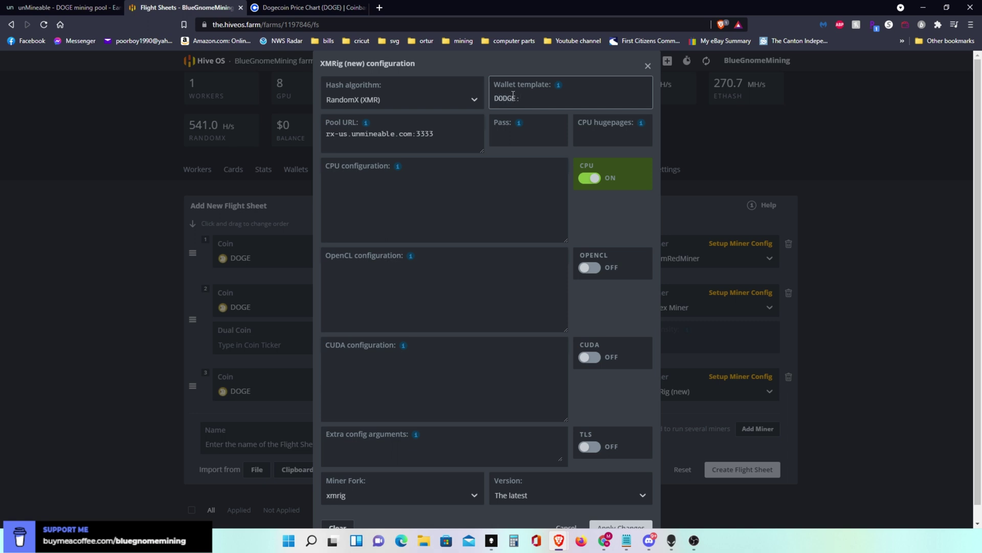
Paste the Coinbase DOGE address into XMRig's wallet template and append '.Gnomed'
{"action": "left_click", "coordinate": [314, 10]}
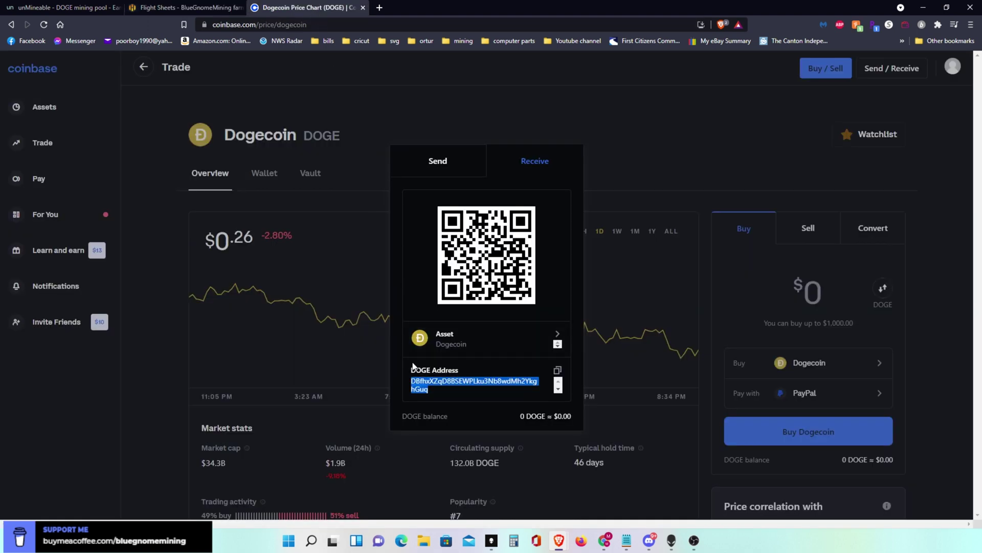
{"action": "right_click", "coordinate": [419, 388]}
{"action": "left_click", "coordinate": [443, 395]}
{"action": "left_click", "coordinate": [189, 7]}
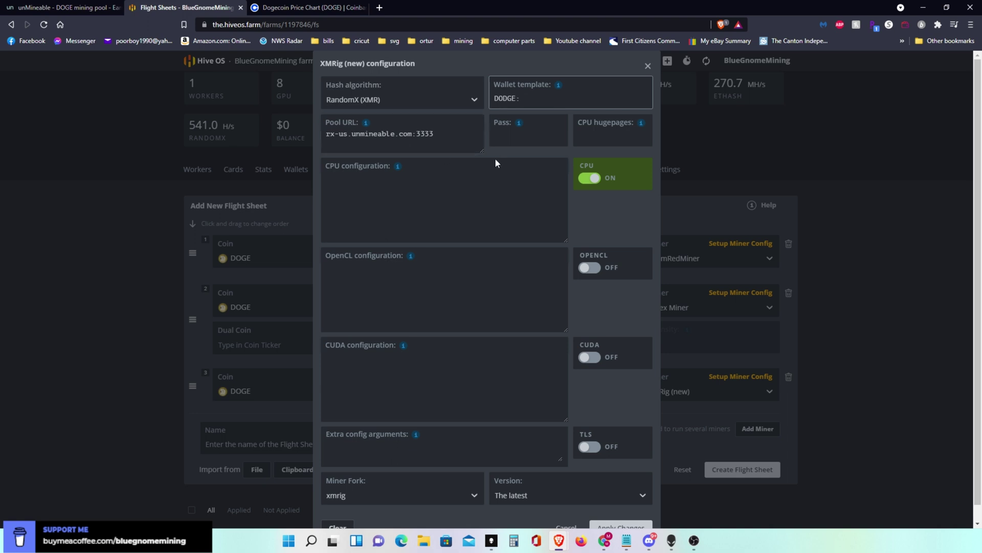
{"action": "left_click", "coordinate": [565, 101]}
{"action": "right_click", "coordinate": [541, 106]}
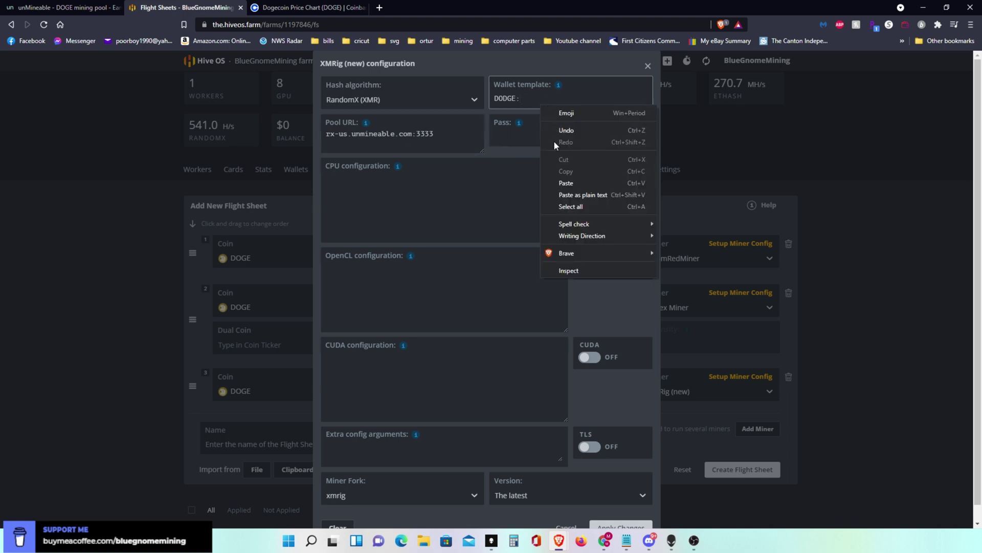
{"action": "left_click", "coordinate": [563, 183]}
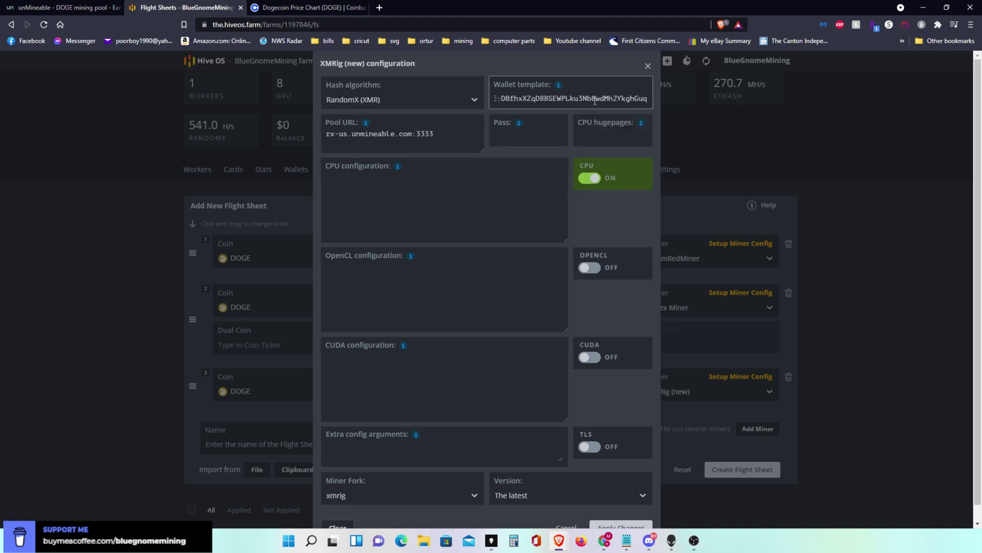
{"action": "type", "text": ".G"}
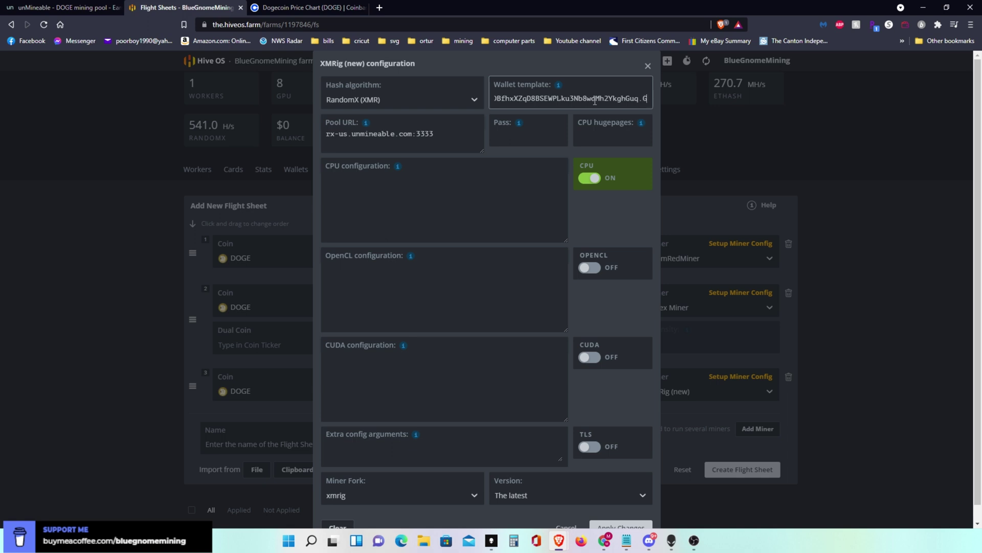
{"action": "type", "text": "nom"}
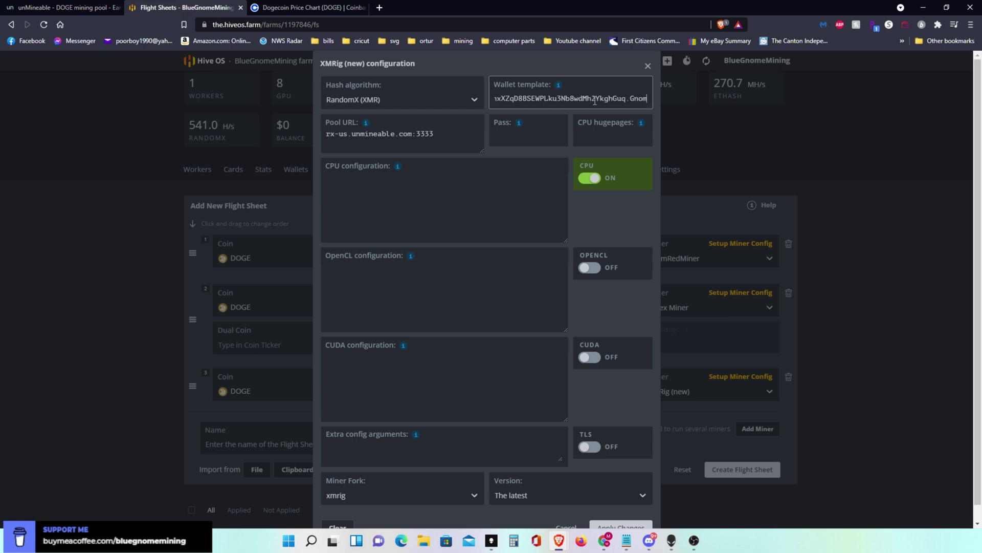
{"action": "type", "text": "ed"}
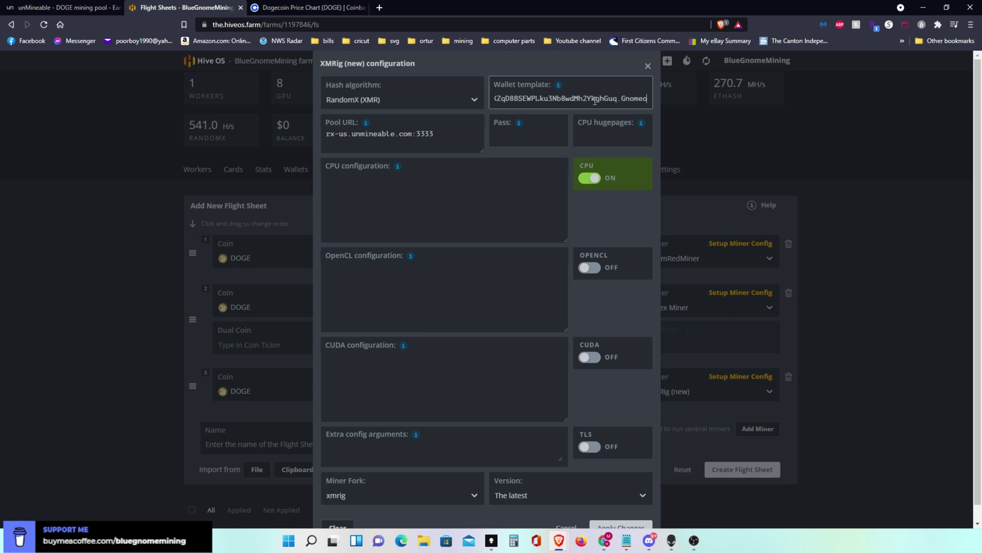
{"action": "left_click", "coordinate": [521, 139]}
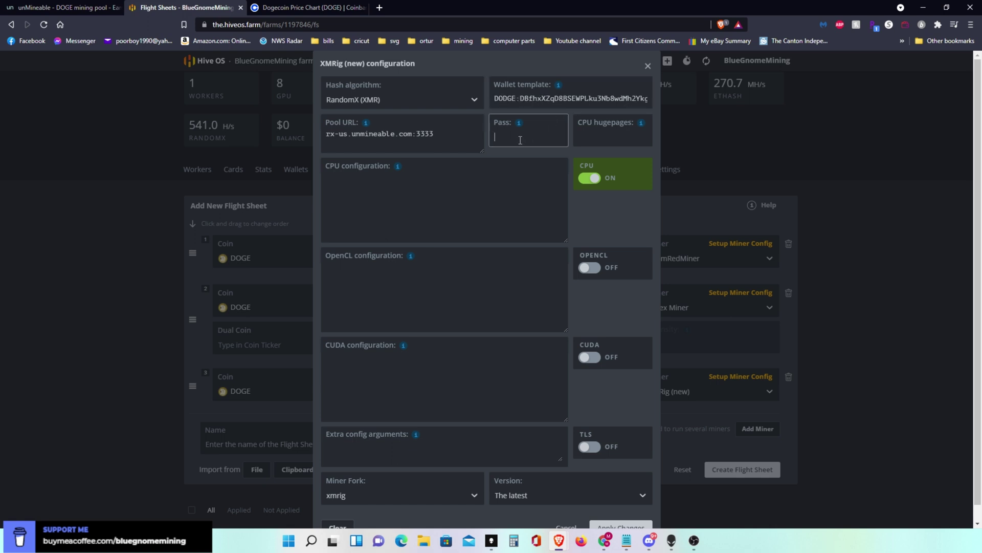
Give XMRig pass x, 1248 hugepages and the pasted default CPU configuration, then save
{"action": "type", "text": "x"}
{"action": "mouse_move", "coordinate": [639, 125]}
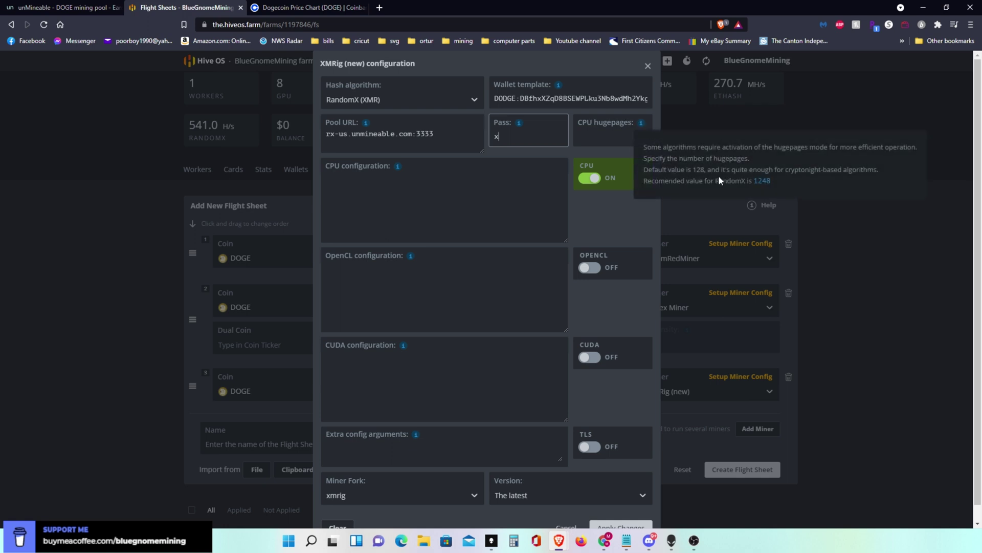
{"action": "left_click", "coordinate": [762, 182]}
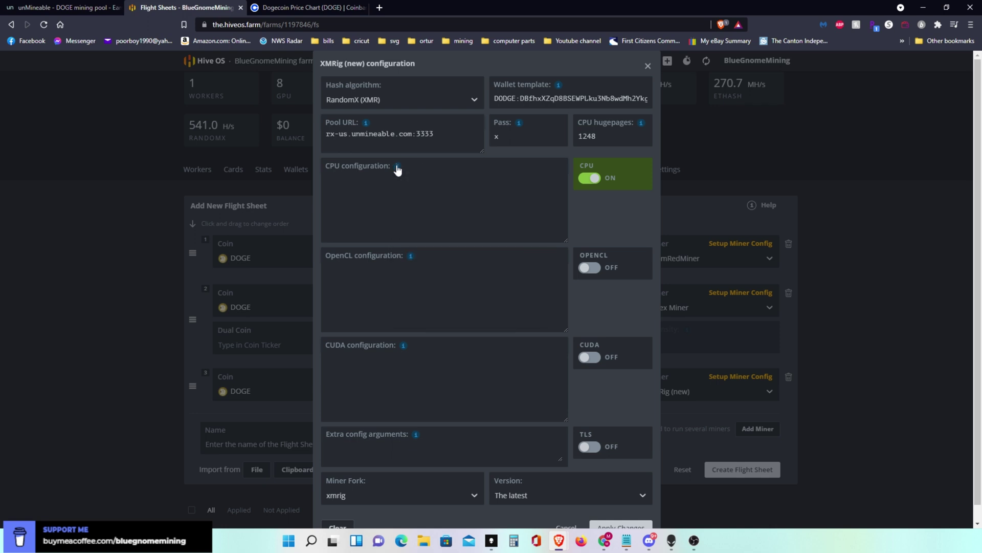
{"action": "left_click", "coordinate": [427, 216]}
{"action": "key", "text": "ctrl+v"}
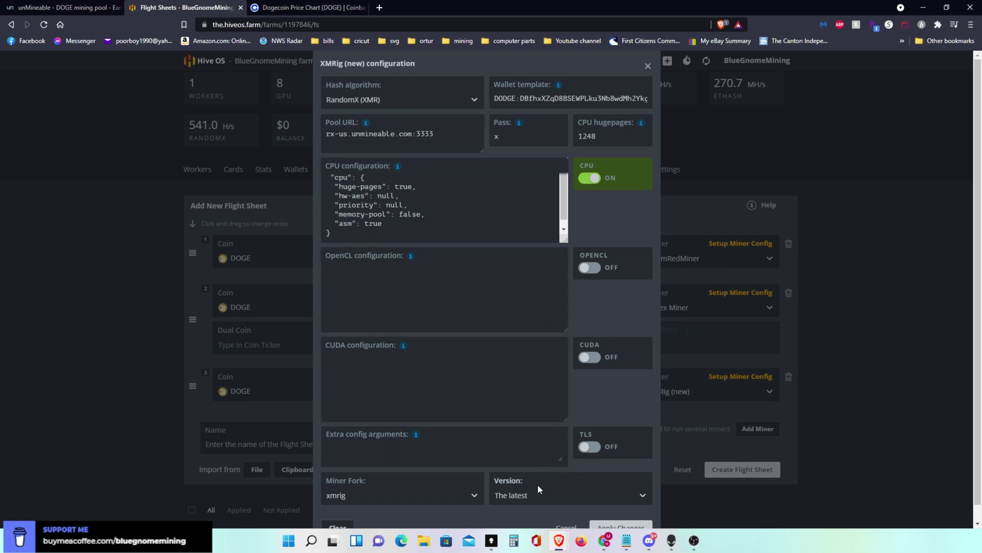
{"action": "left_click", "coordinate": [619, 526]}
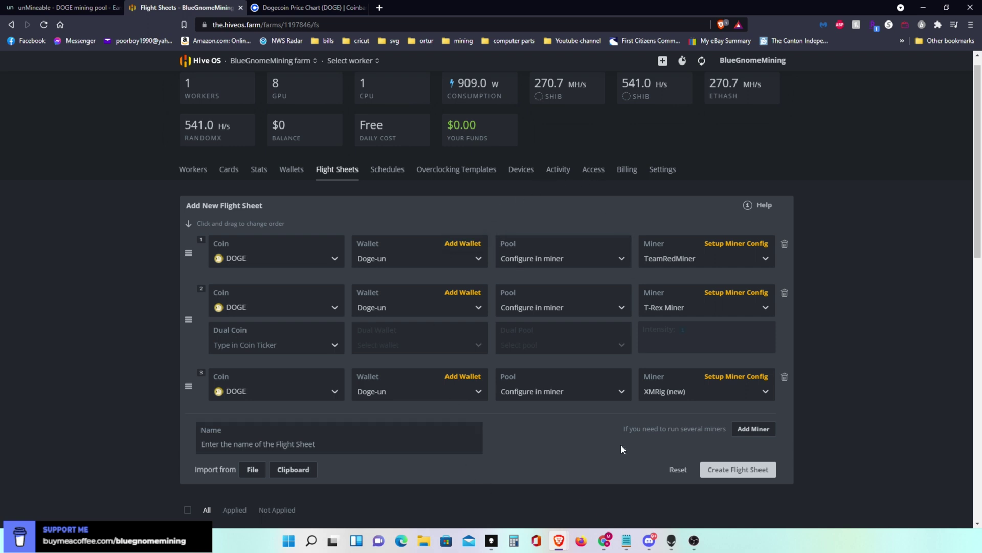
Create the DOGE flight sheet and confirm its teamredminer, t-rex and xmrig rows on Doge-un
{"action": "left_click", "coordinate": [738, 469]}
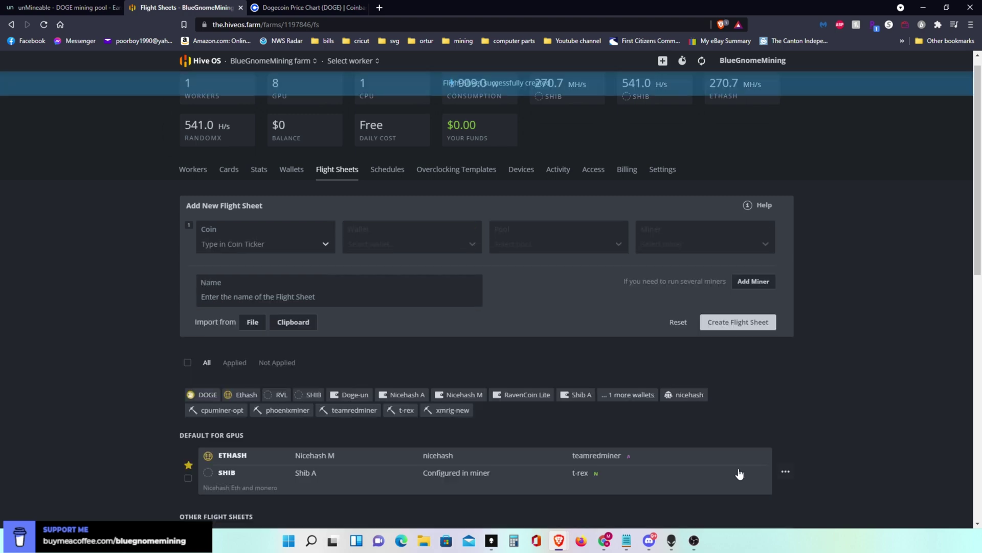
{"action": "scroll", "coordinate": [740, 473], "scroll_direction": "down", "scroll_amount": 5}
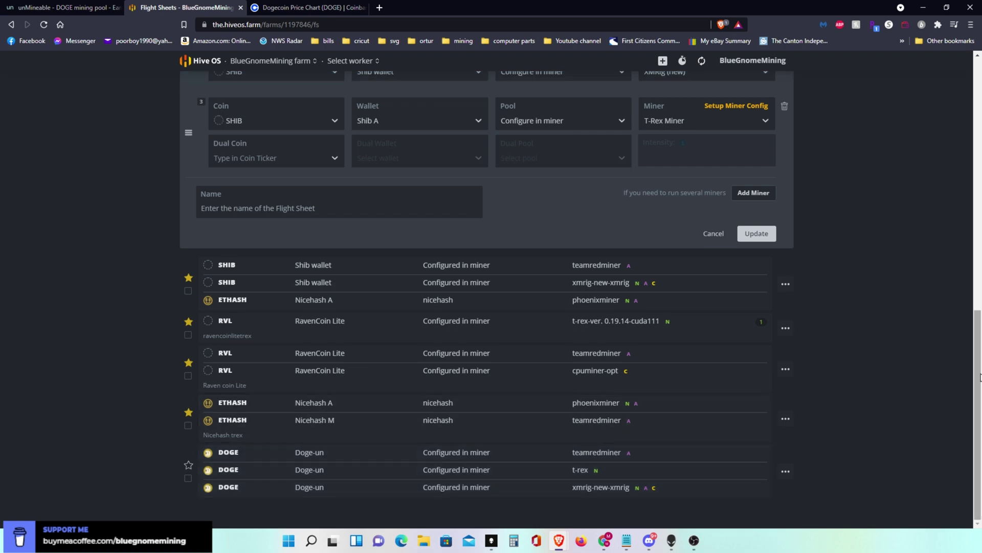
{"action": "left_click_drag", "start_coordinate": [979, 377], "coordinate": [979, 132]}
Apply the DOGE flight sheet to worker Gnomeo from Gnomeo's Flight Sheet tab
{"action": "left_click", "coordinate": [368, 61]}
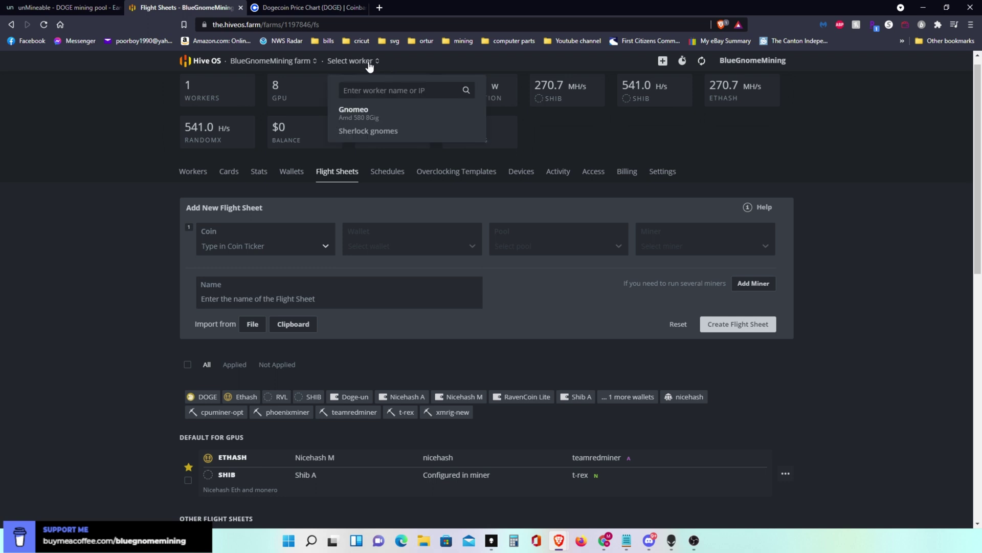
{"action": "left_click", "coordinate": [352, 110]}
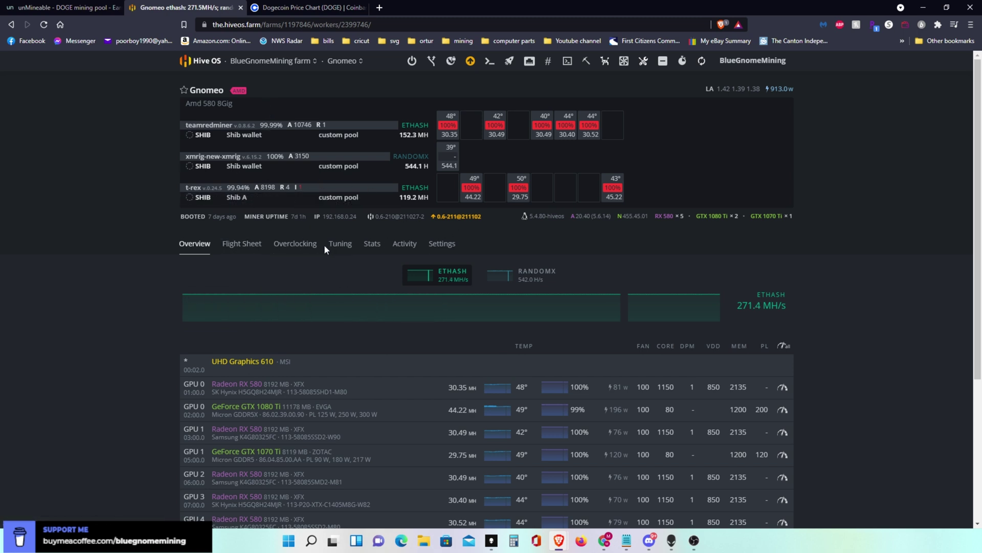
{"action": "left_click", "coordinate": [250, 245]}
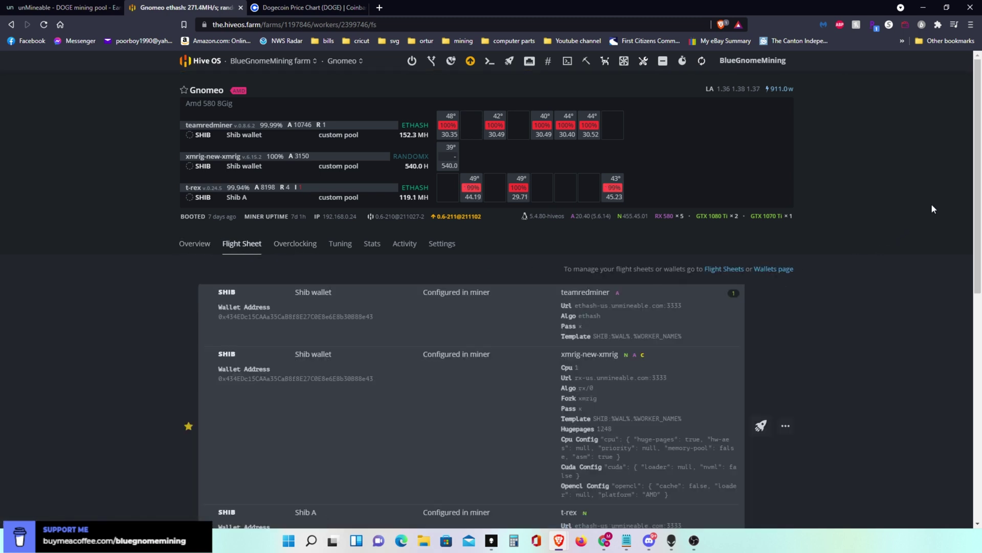
{"action": "left_click_drag", "start_coordinate": [975, 181], "coordinate": [959, 418]}
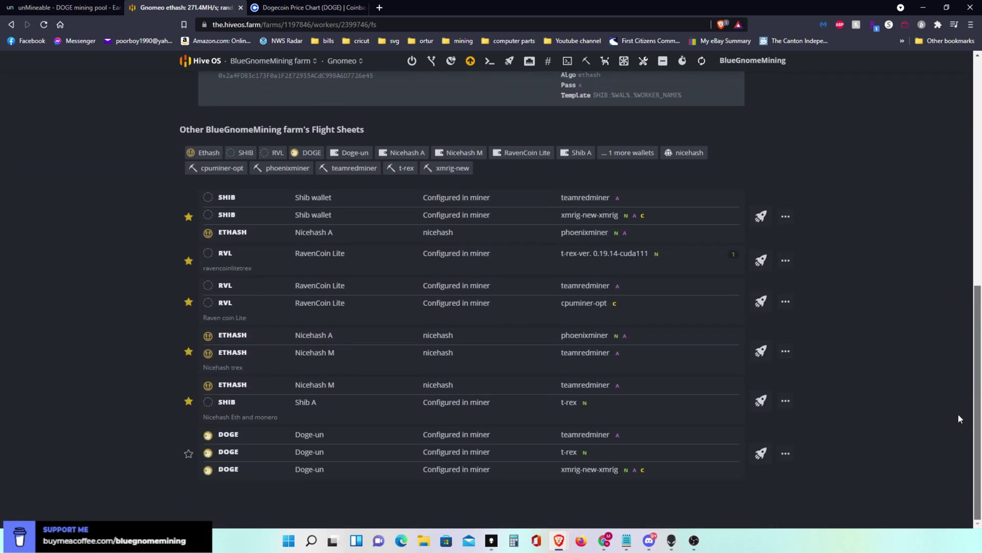
{"action": "left_click", "coordinate": [761, 454]}
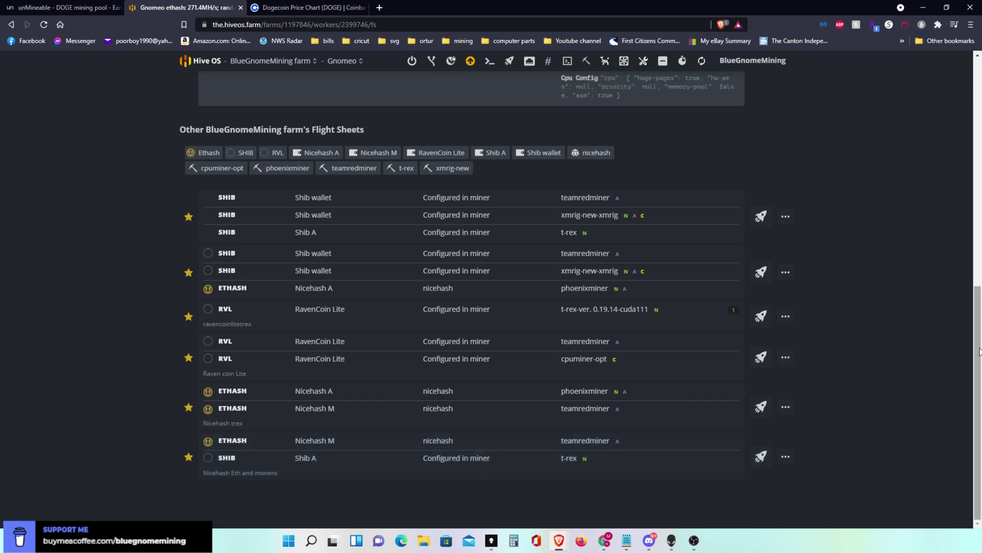
{"action": "left_click_drag", "start_coordinate": [980, 352], "coordinate": [980, 112]}
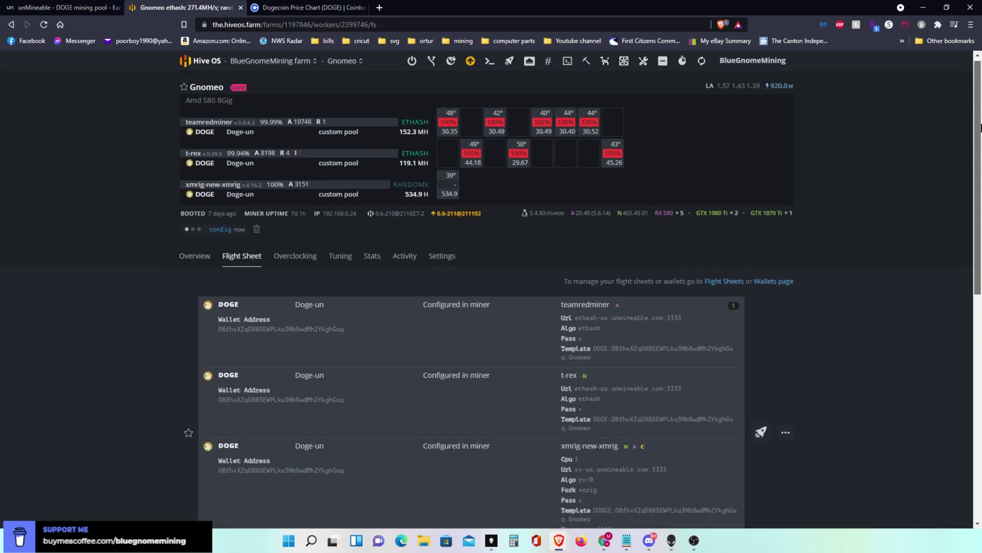
Restart Gnomeo's miners from its Overview page so the DOGE setup takes effect
{"action": "left_click", "coordinate": [192, 257]}
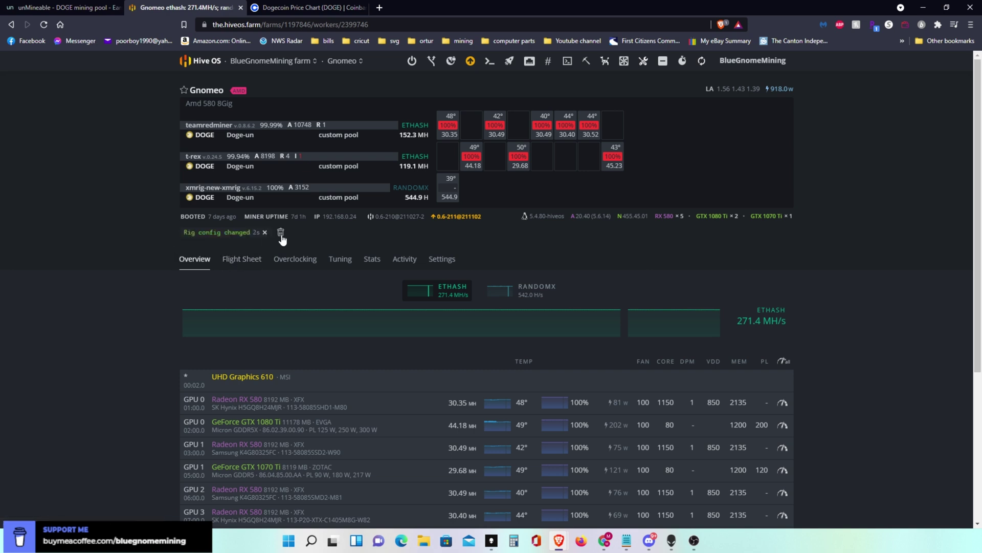
{"action": "left_click", "coordinate": [586, 61]}
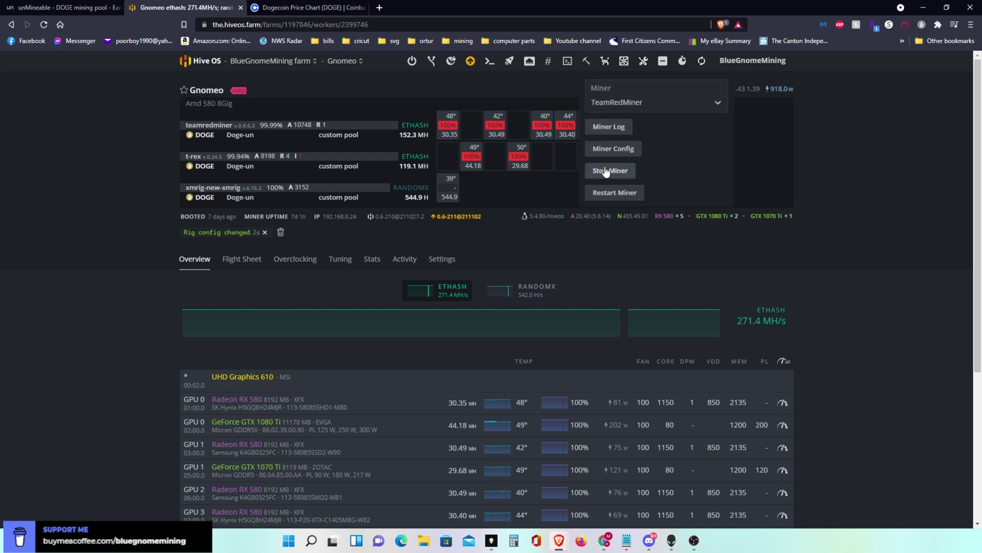
{"action": "left_click", "coordinate": [613, 193]}
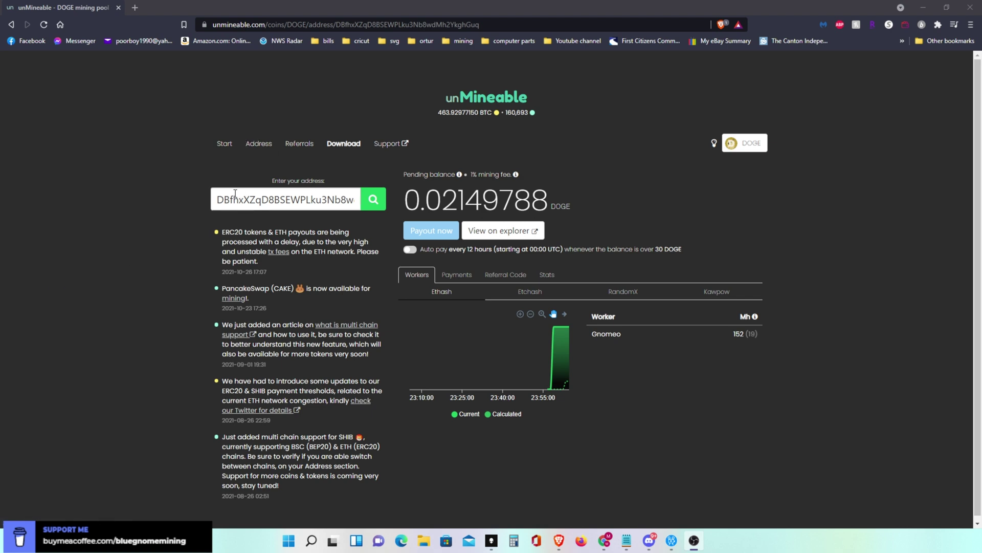
{"action": "mouse_move", "coordinate": [577, 346]}
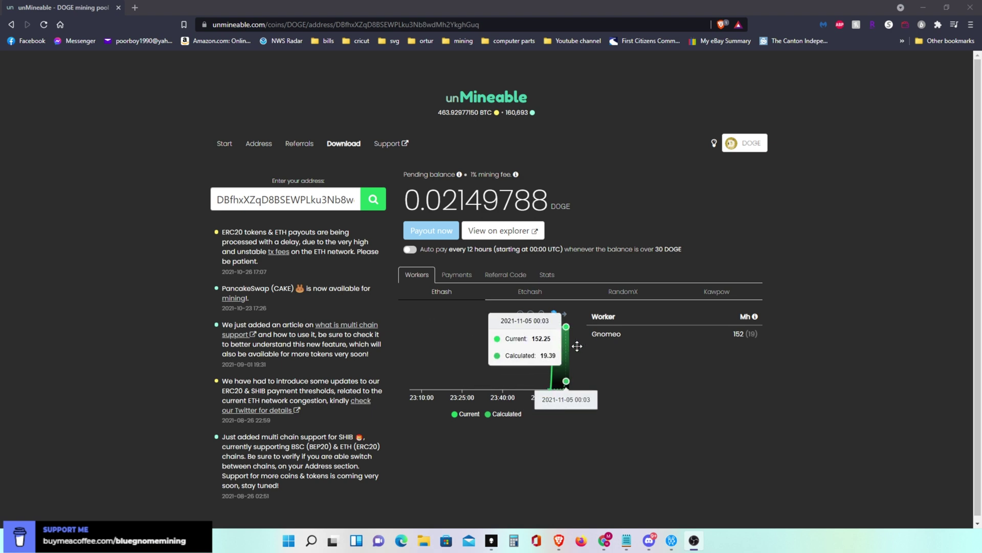